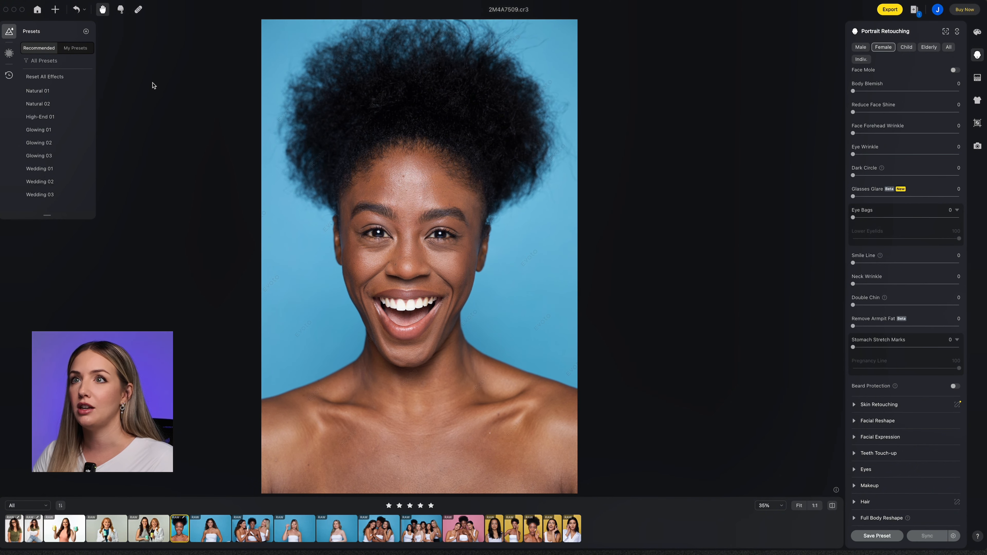
# Try the Natural 01 preset on the portrait and compare the face before and after the retouch
pyautogui.click(55, 96)
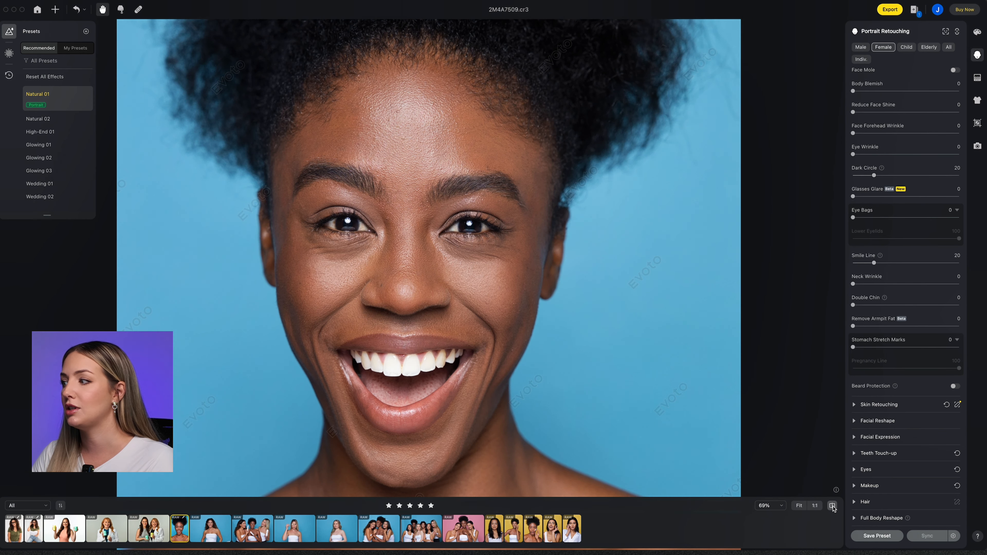
pyautogui.click(832, 506)
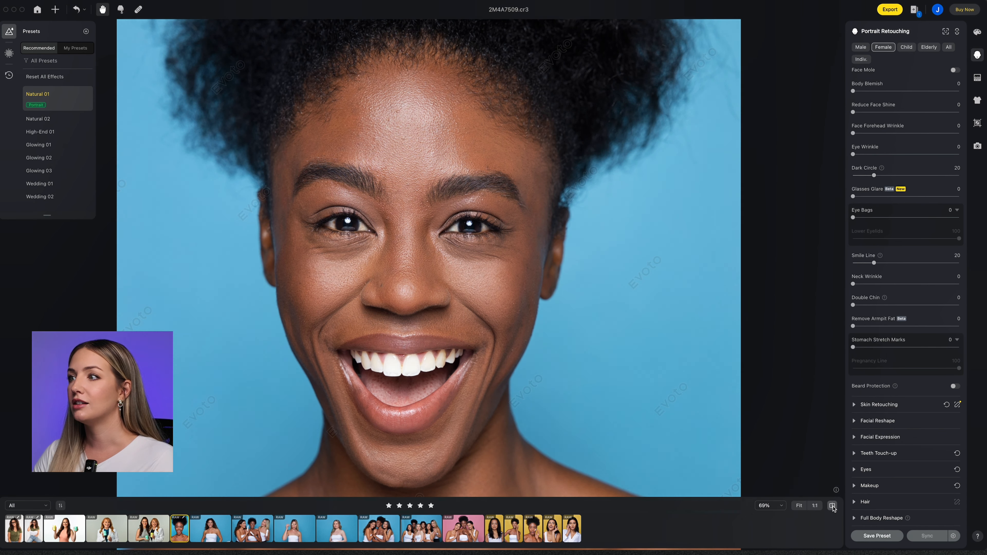
pyautogui.click(833, 506)
pyautogui.click(833, 507)
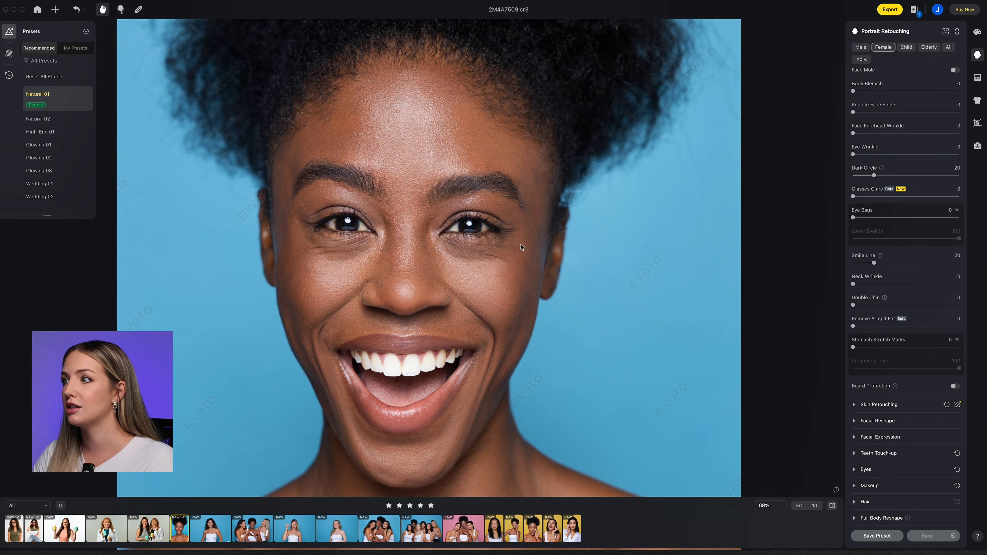
pyautogui.click(833, 505)
pyautogui.click(833, 505)
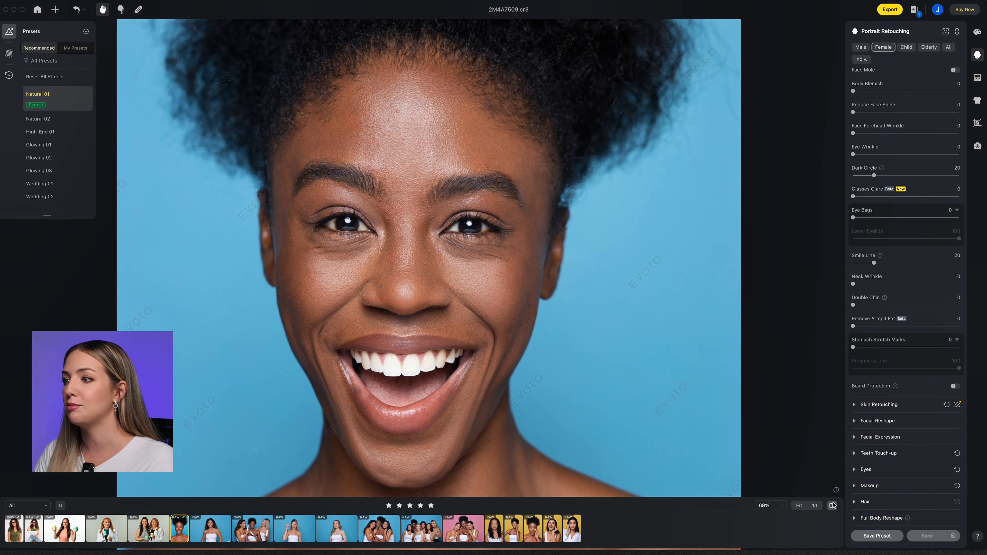
pyautogui.click(832, 505)
pyautogui.click(833, 505)
pyautogui.click(832, 505)
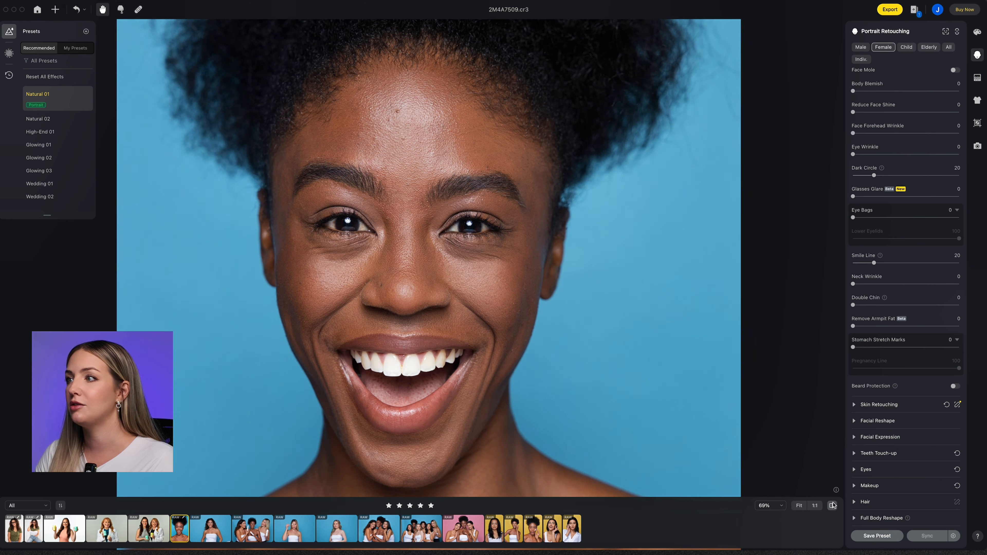
pyautogui.click(833, 505)
pyautogui.click(833, 505)
pyautogui.click(832, 505)
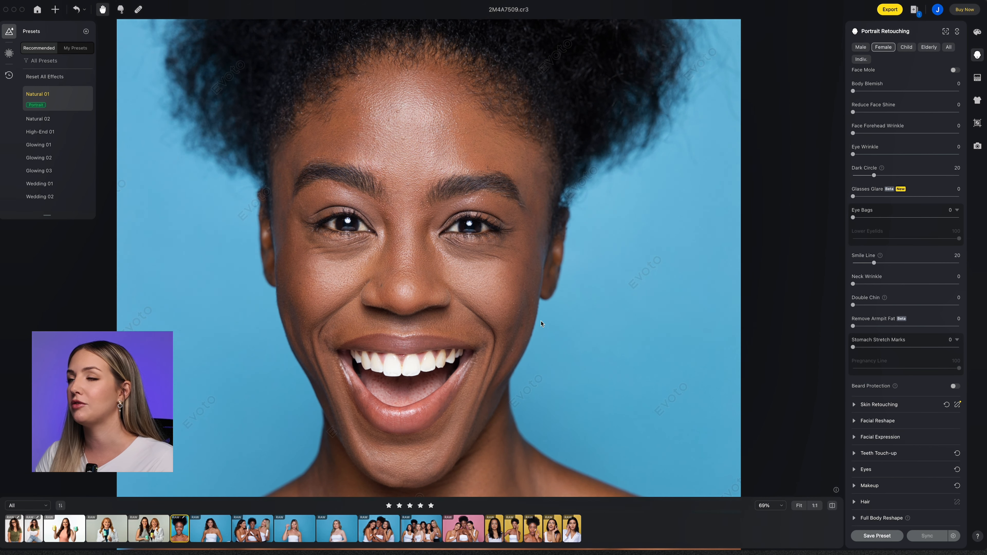
pyautogui.scroll(-3, 539, 323)
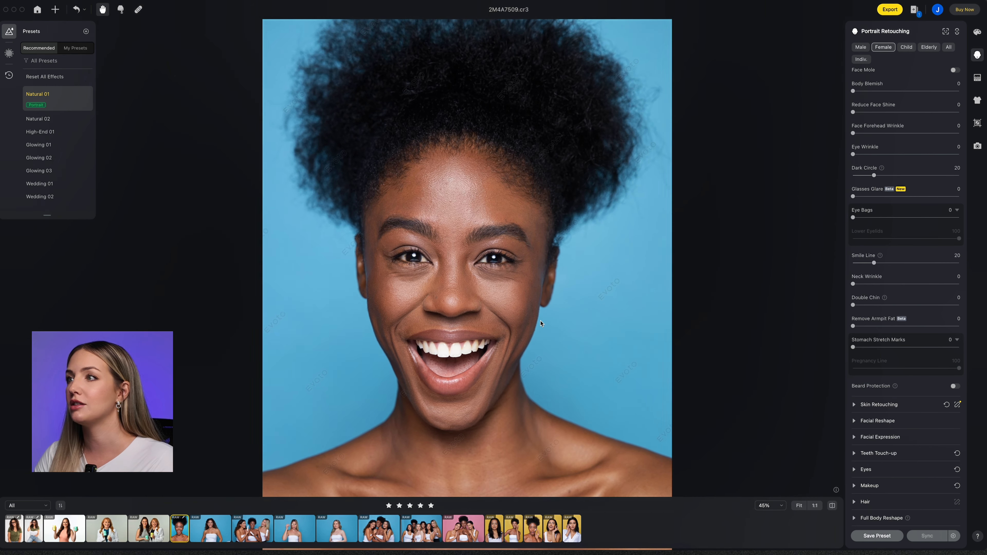
# Try the Natural 02 preset on the portrait and compare it with the original
pyautogui.click(67, 125)
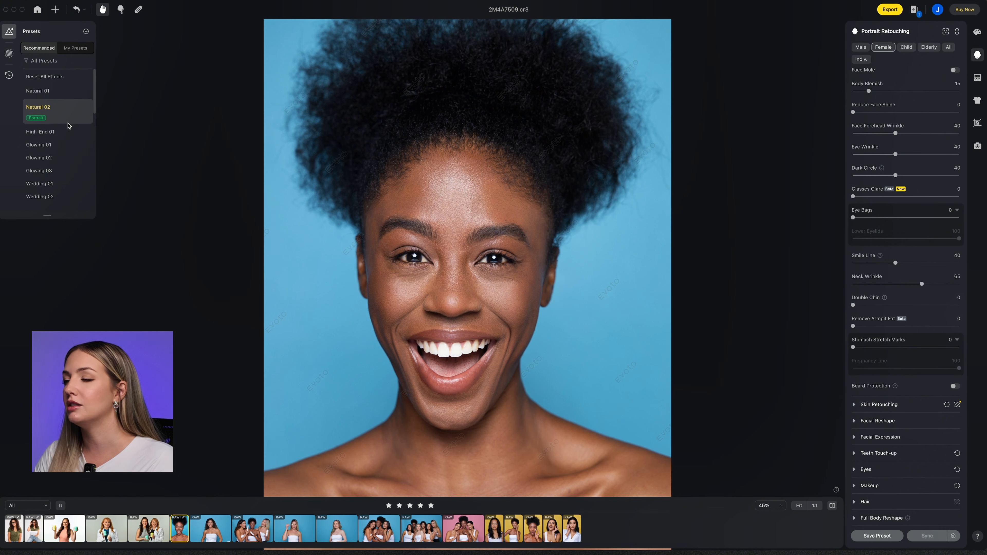
pyautogui.click(833, 505)
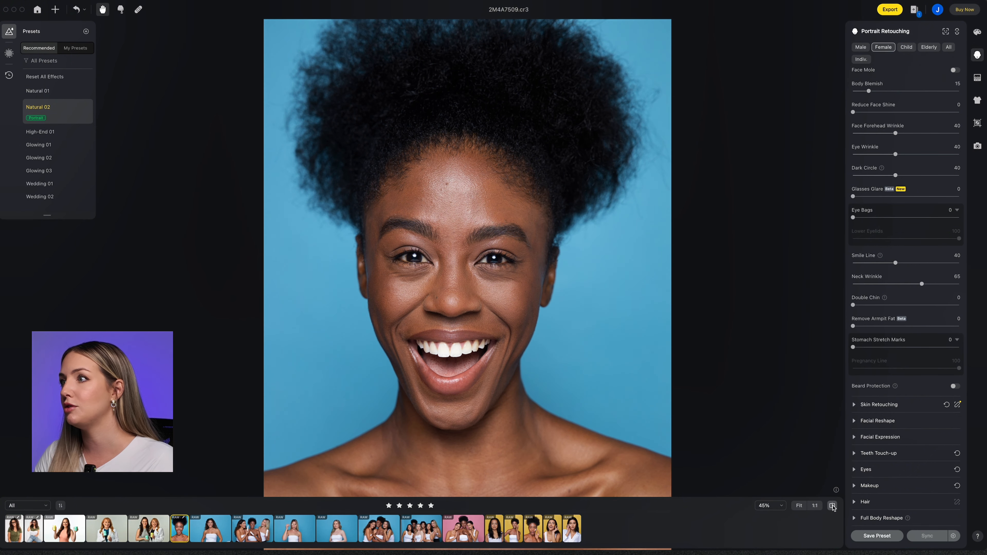
pyautogui.click(832, 506)
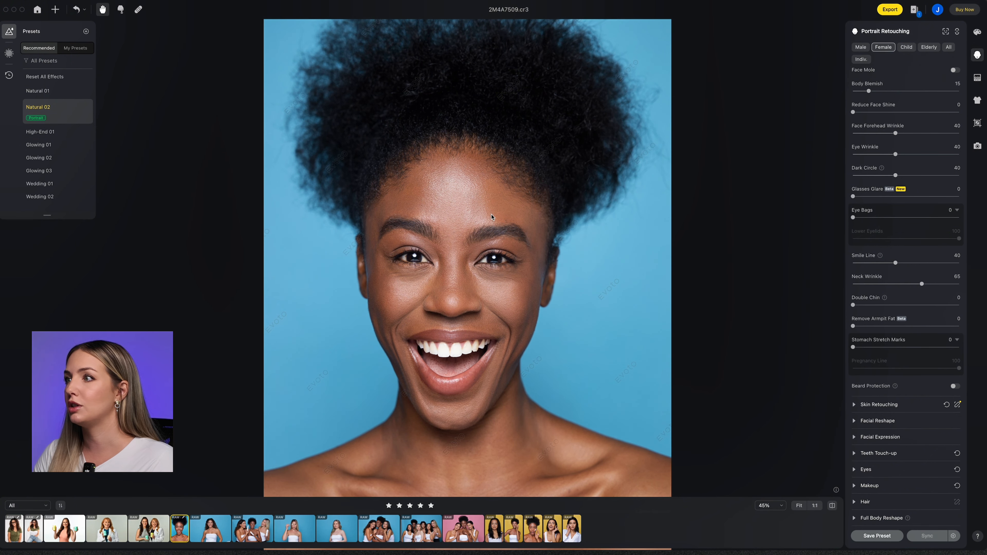
pyautogui.click(832, 507)
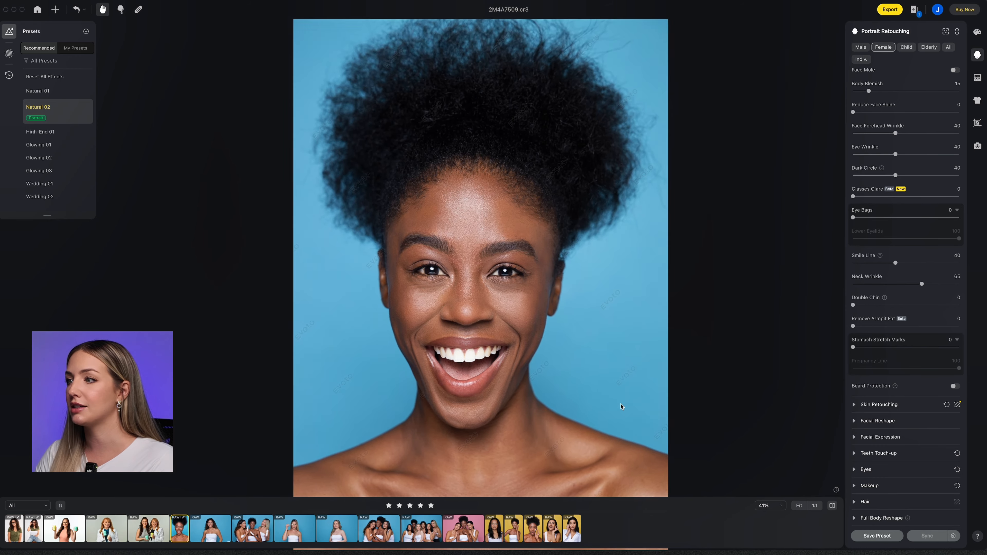
pyautogui.scroll(1, 620, 407)
pyautogui.click(833, 505)
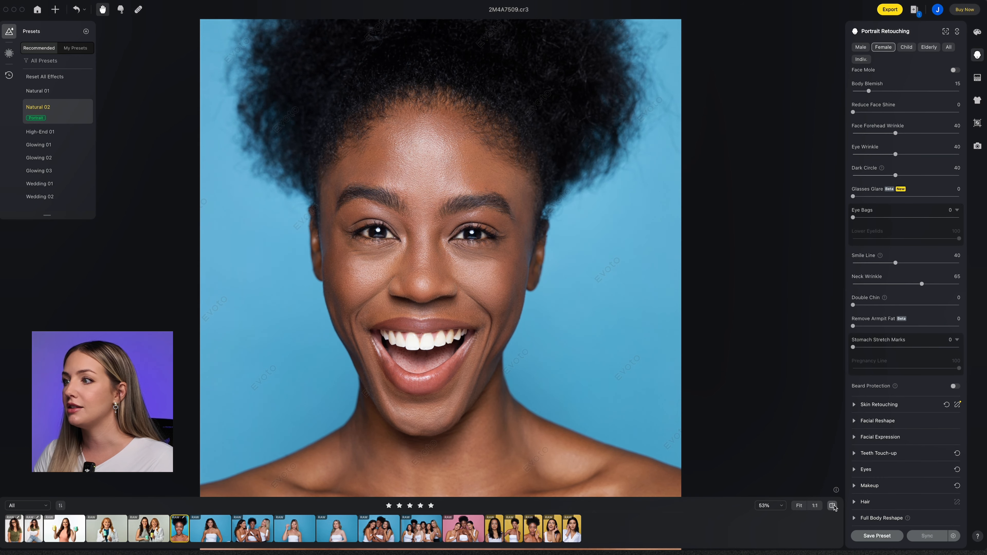
pyautogui.click(833, 506)
pyautogui.click(833, 505)
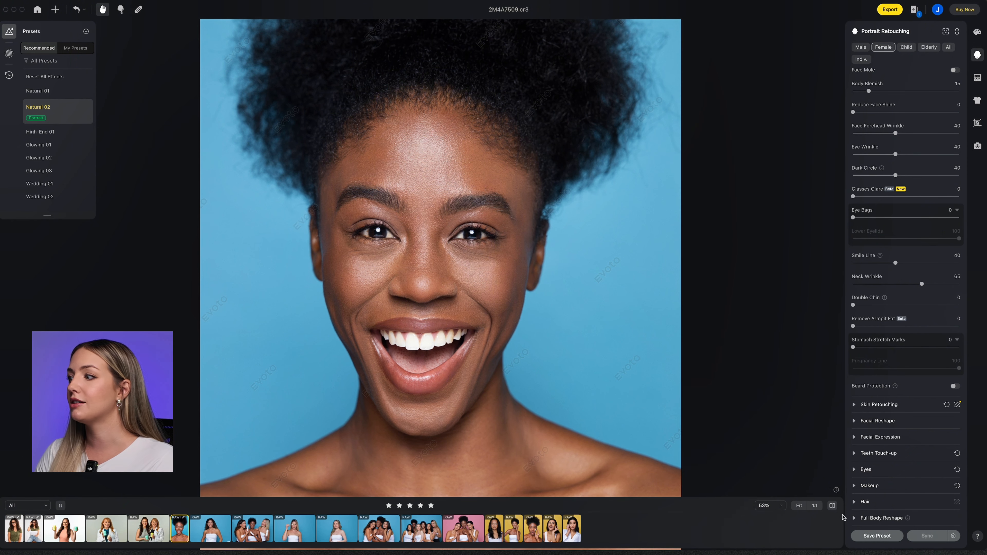
pyautogui.click(833, 505)
pyautogui.scroll(-1, 159, 191)
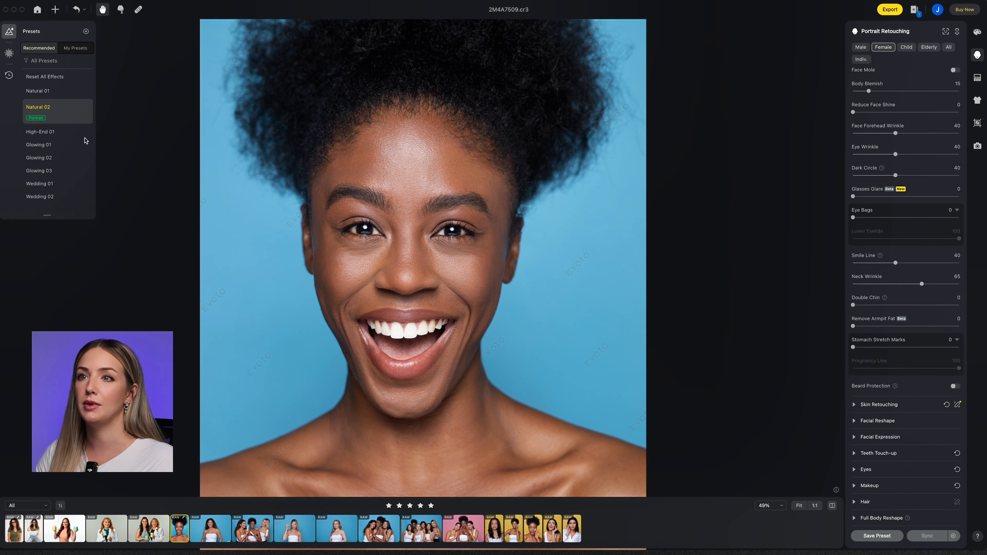
# Preview the High-End 01 preset against the original portrait, and reset all effects
pyautogui.click(57, 137)
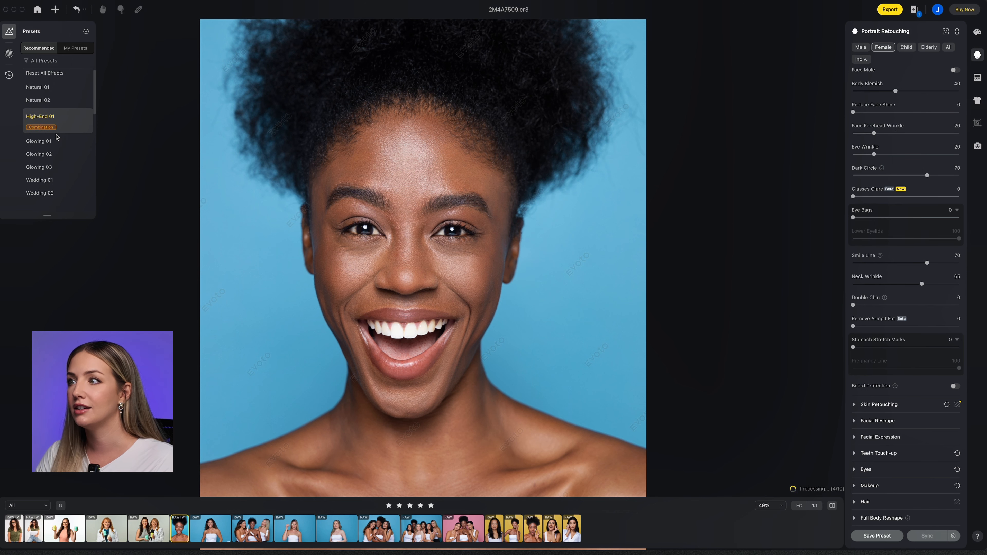
pyautogui.click(832, 506)
pyautogui.click(833, 506)
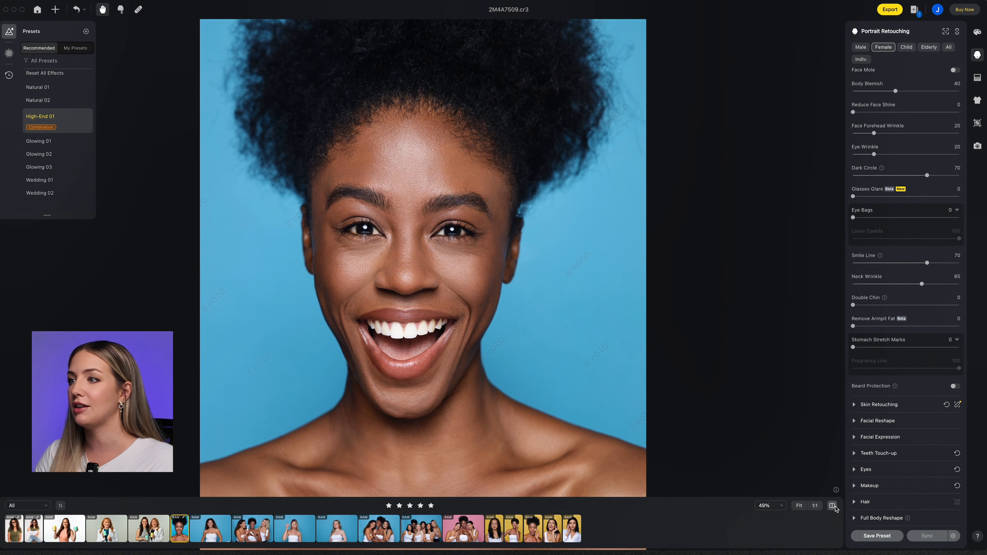
pyautogui.scroll(-3, 768, 465)
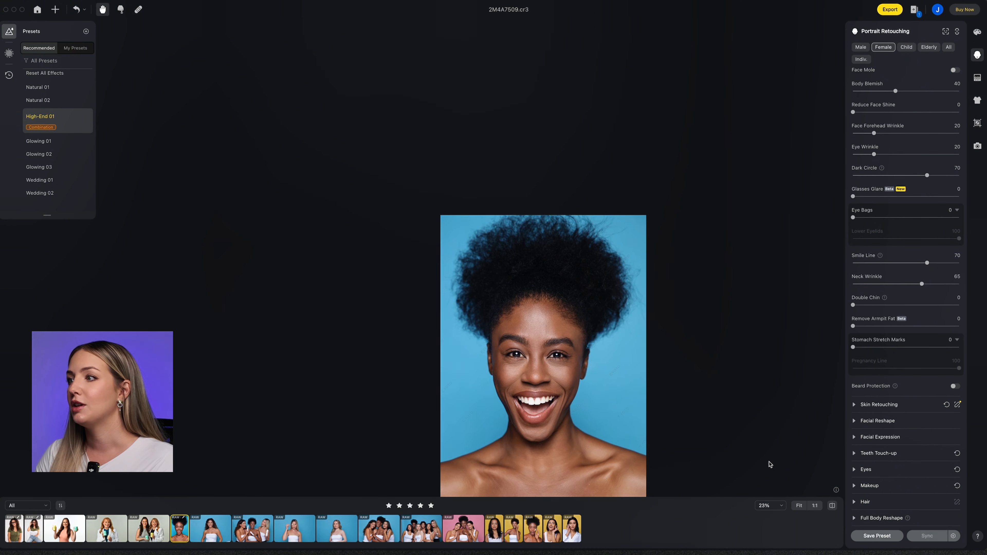
pyautogui.click(832, 506)
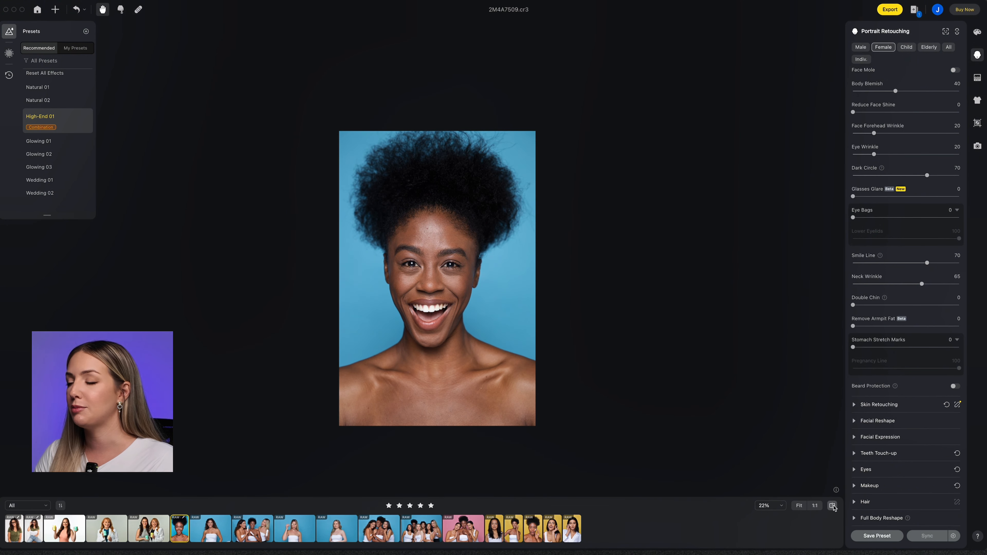
pyautogui.click(58, 73)
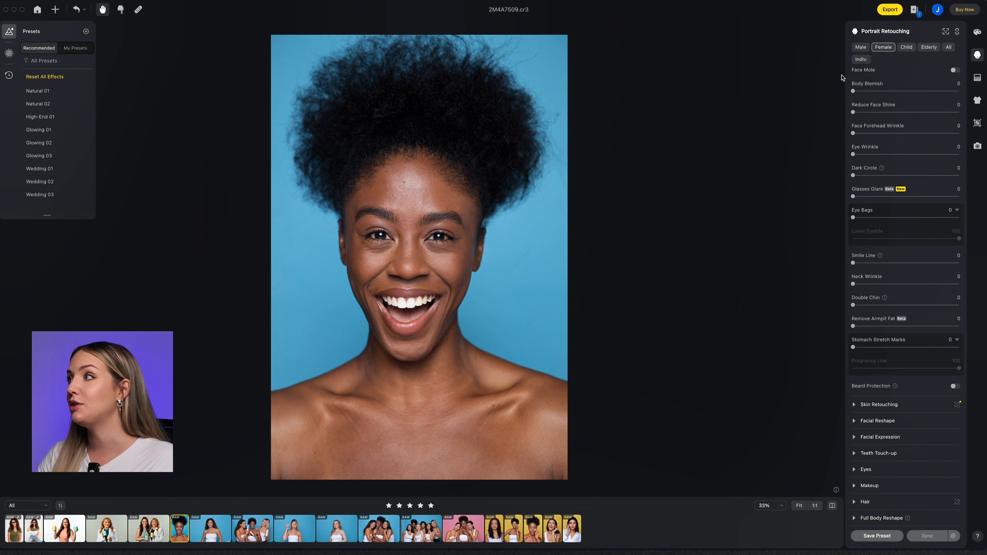
# Go through the Male, Child and Elderly retouching categories and switch to individual edits for the portrait's face
pyautogui.click(861, 47)
pyautogui.click(905, 47)
pyautogui.click(928, 47)
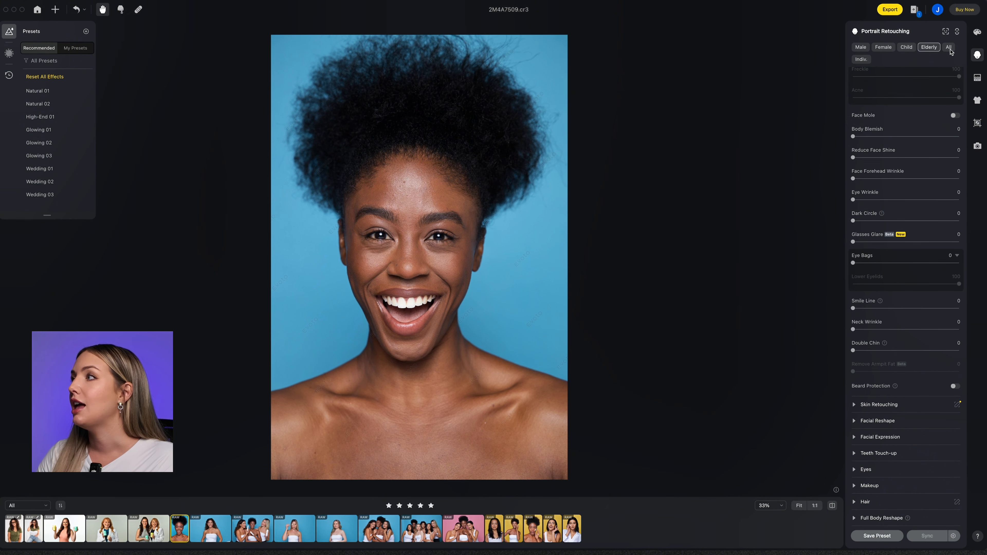
pyautogui.click(859, 60)
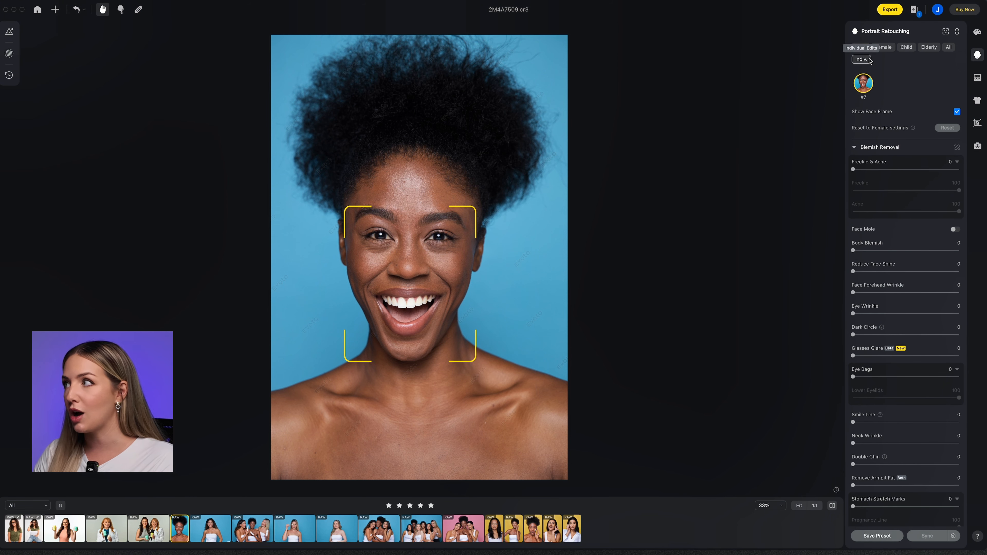
# Try Freckle & Acne at 98 on the face, compare it with the original, and settle on 80
pyautogui.scroll(5, 447, 272)
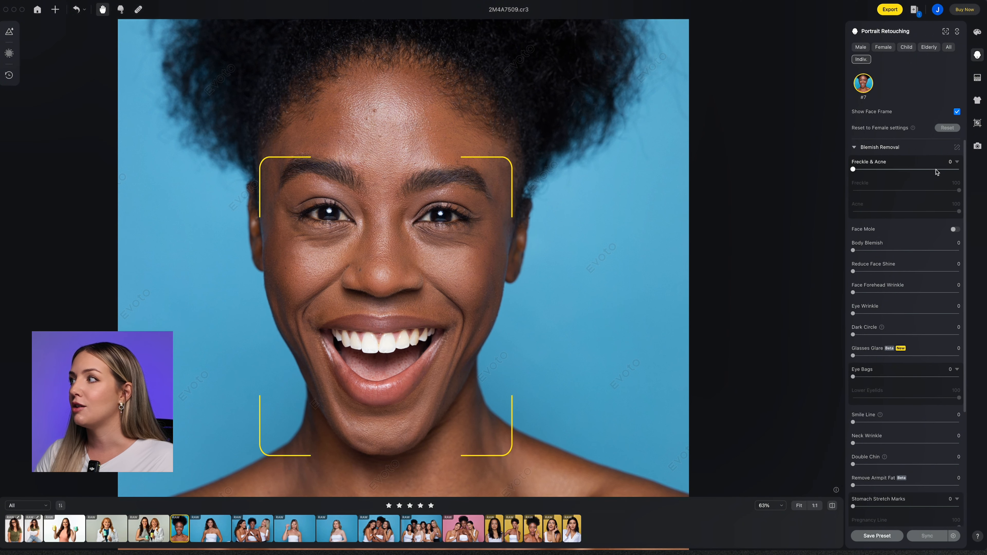
pyautogui.click(949, 169)
pyautogui.moveTo(956, 171); pyautogui.dragTo(957, 170)
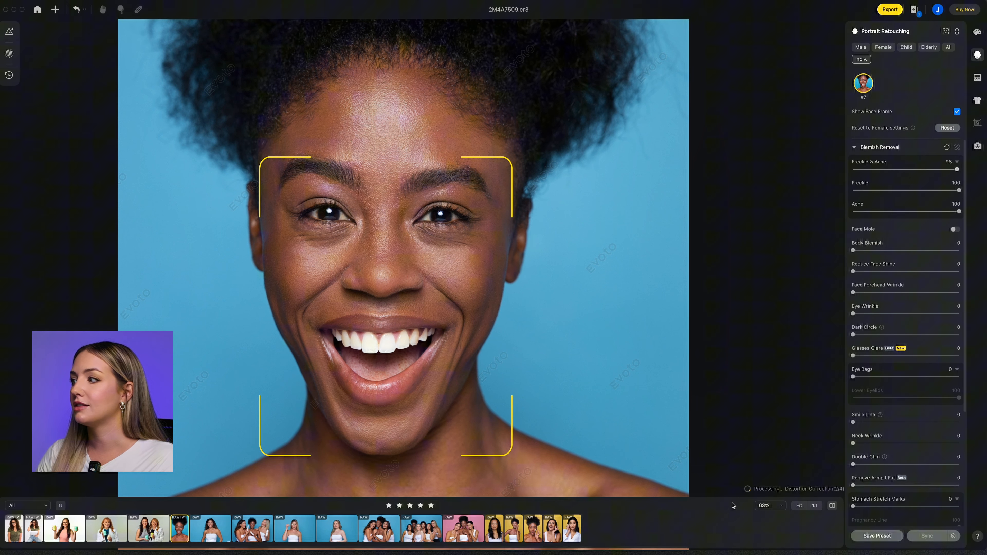
pyautogui.click(834, 507)
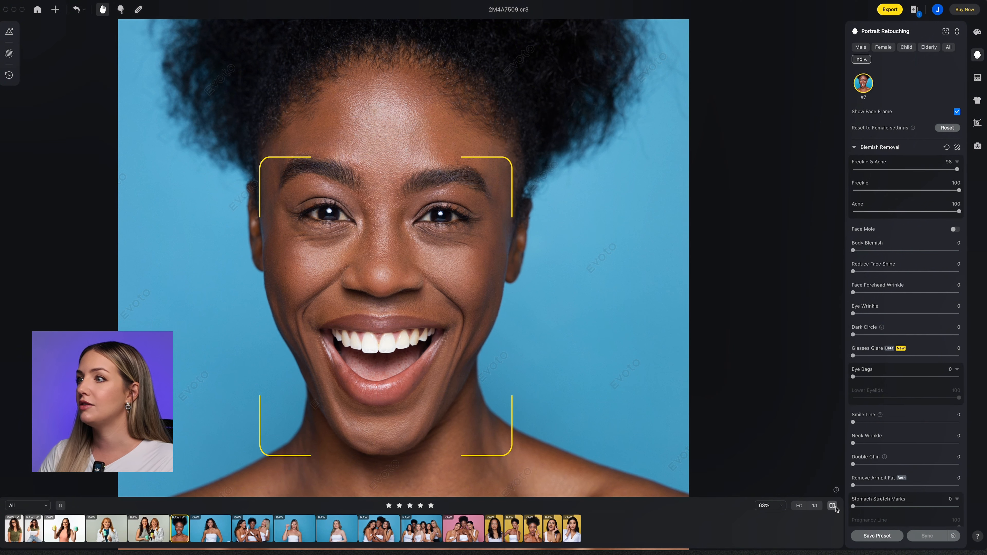
pyautogui.click(835, 508)
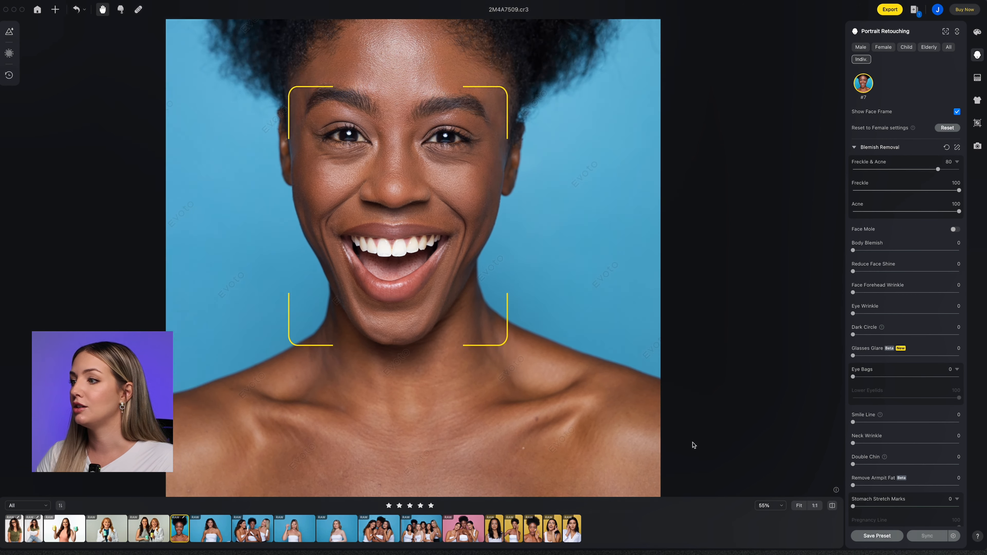
# Try Body Blemish at 96 on the chest and shoulders, compare it with the original, and reduce it to 54
pyautogui.moveTo(694, 445); pyautogui.dragTo(687, 346)
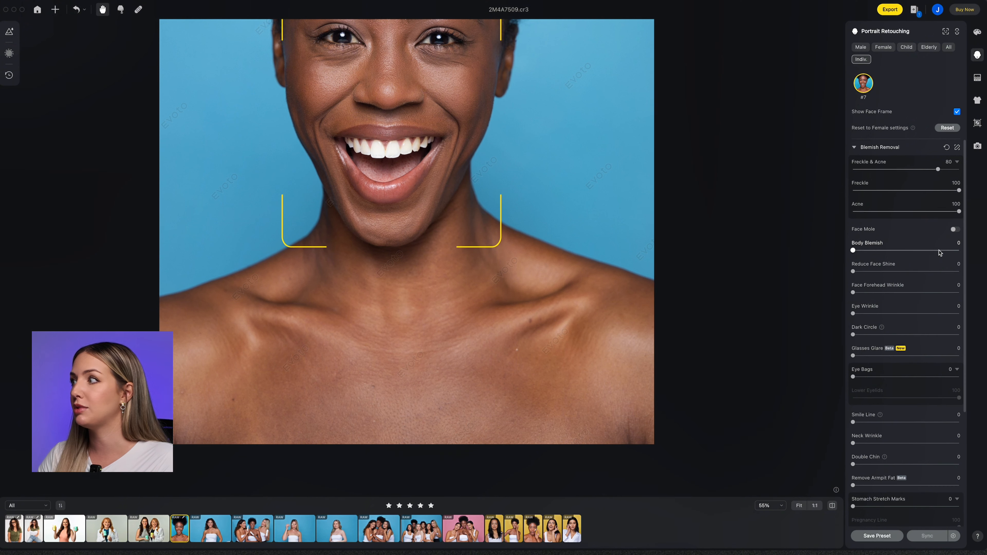
pyautogui.click(955, 251)
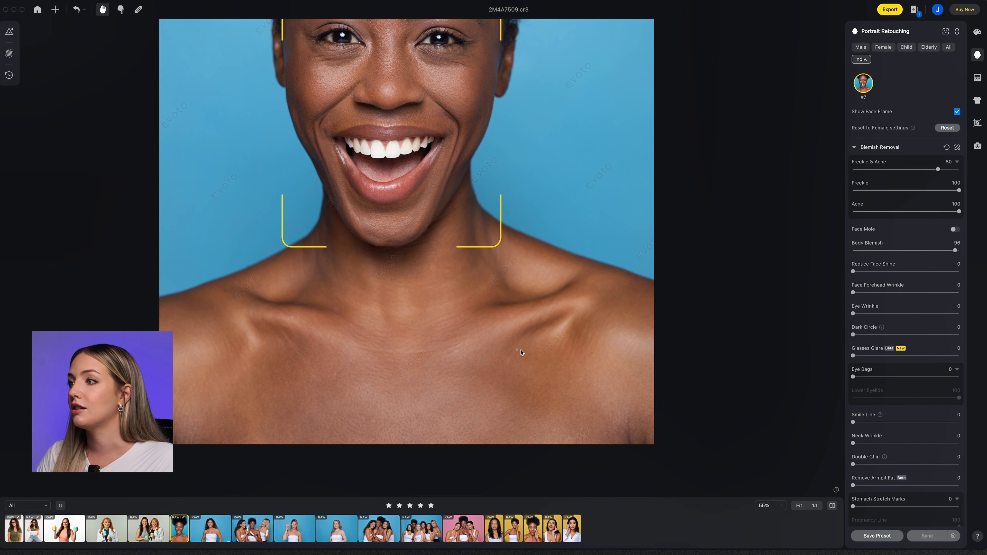
pyautogui.click(832, 506)
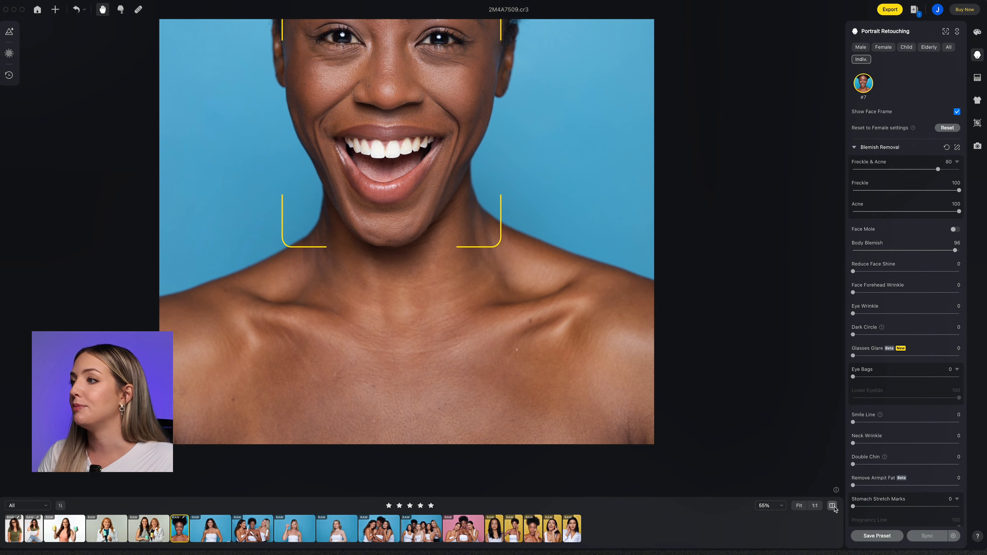
pyautogui.press('super+0')
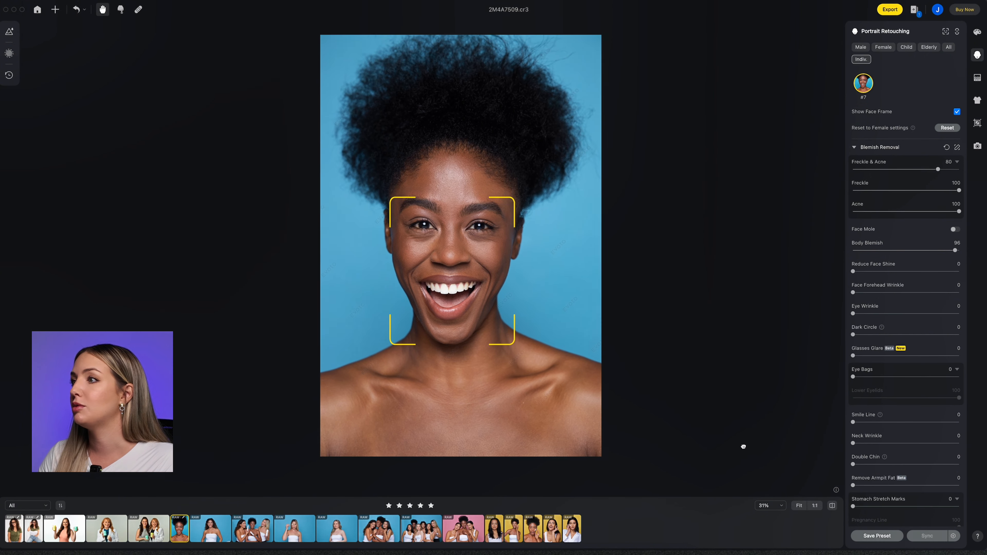
pyautogui.click(910, 251)
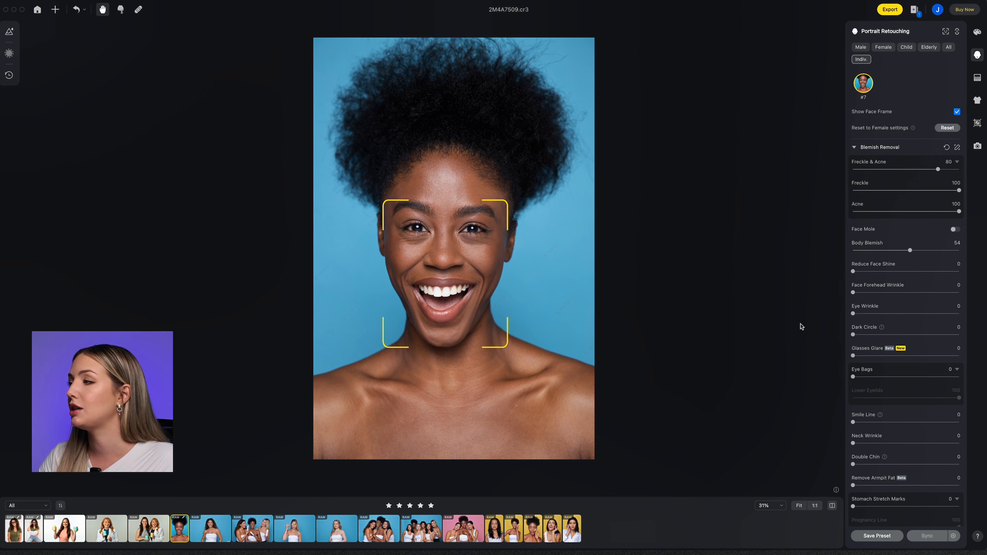
# Set Reduce Face Shine to 95 and check the effect on the face and the whole portrait
pyautogui.scroll(3, 641, 281)
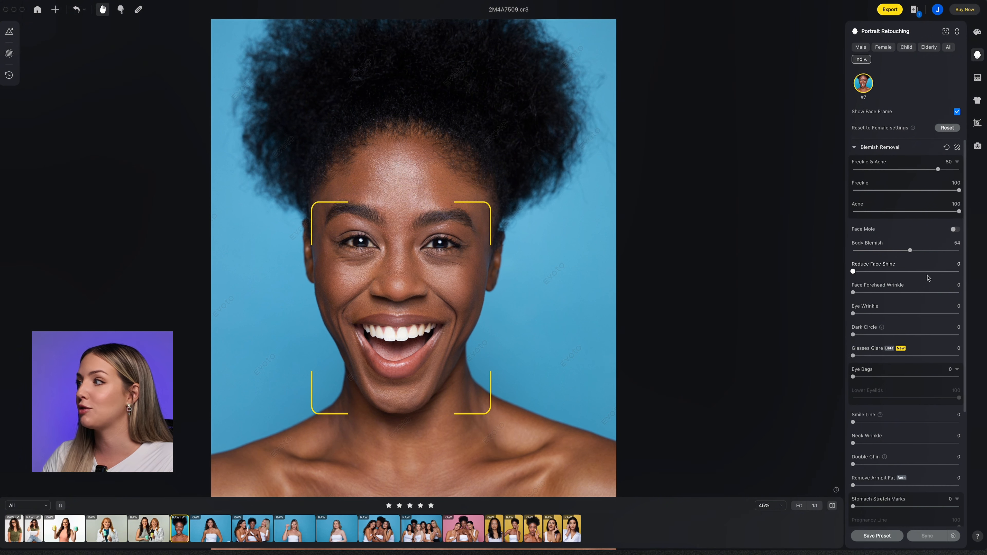
pyautogui.click(953, 272)
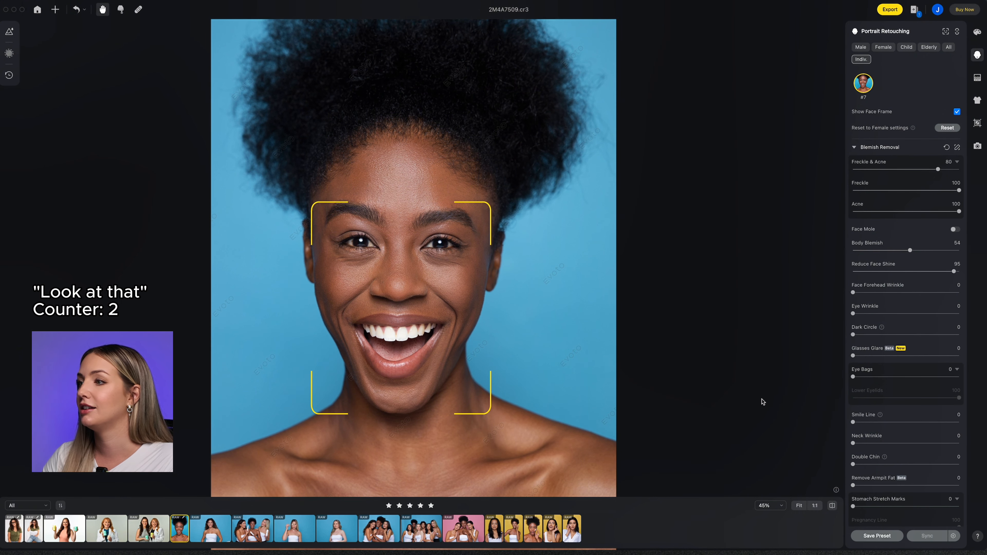
pyautogui.scroll(-3, 761, 401)
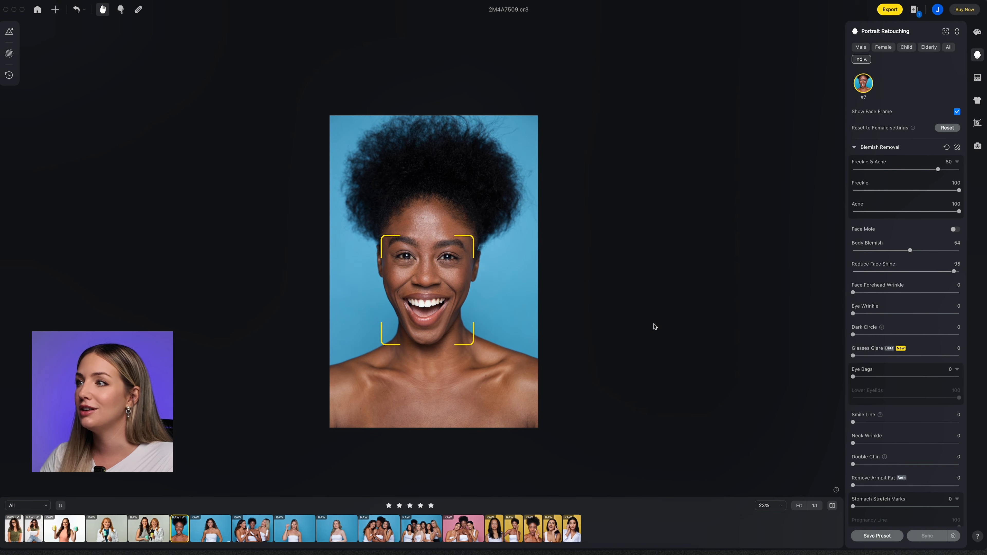
pyautogui.scroll(1, 654, 326)
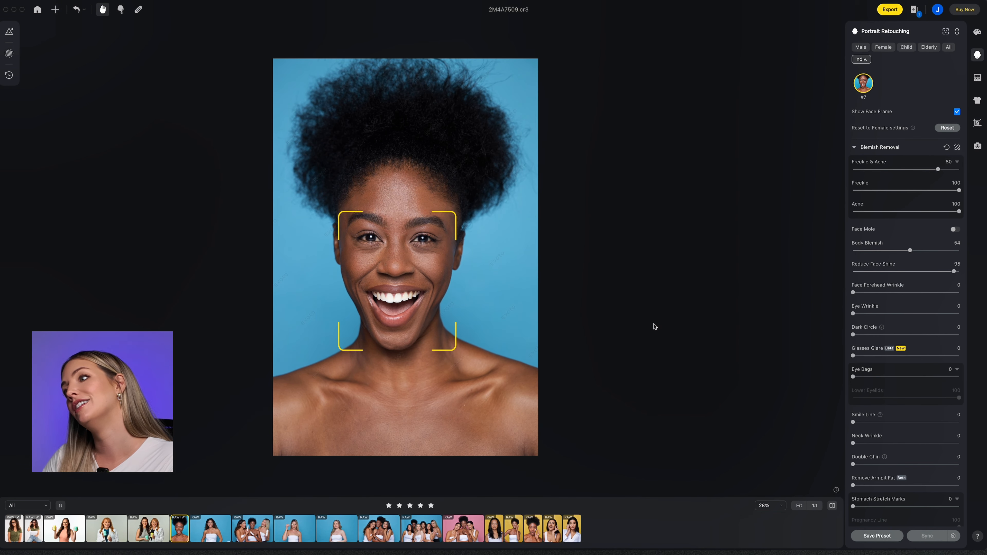
pyautogui.scroll(1, 654, 327)
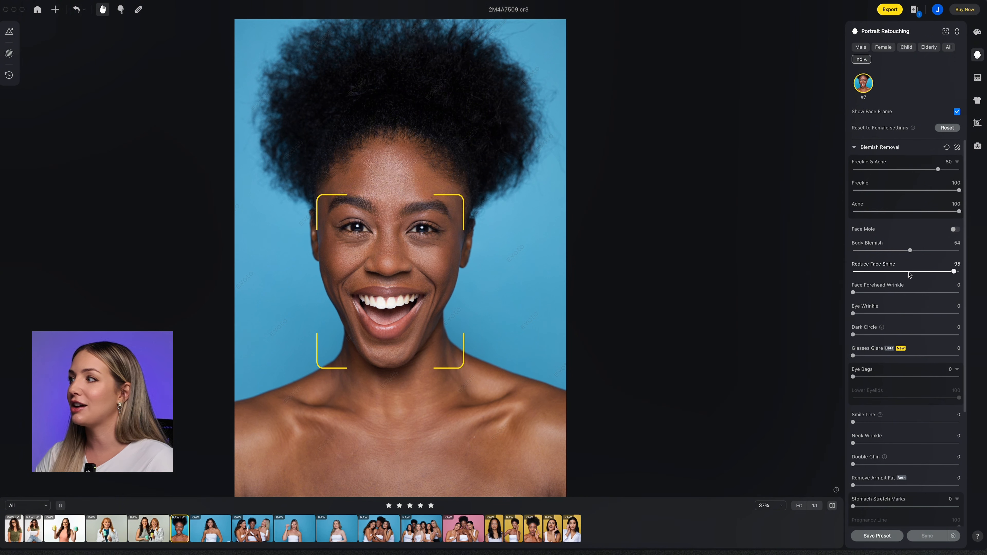
# Lower Reduce Face Shine to 52, then try Face Forehead Wrinkle at 84 and settle on 7
pyautogui.moveTo(953, 272); pyautogui.dragTo(908, 272)
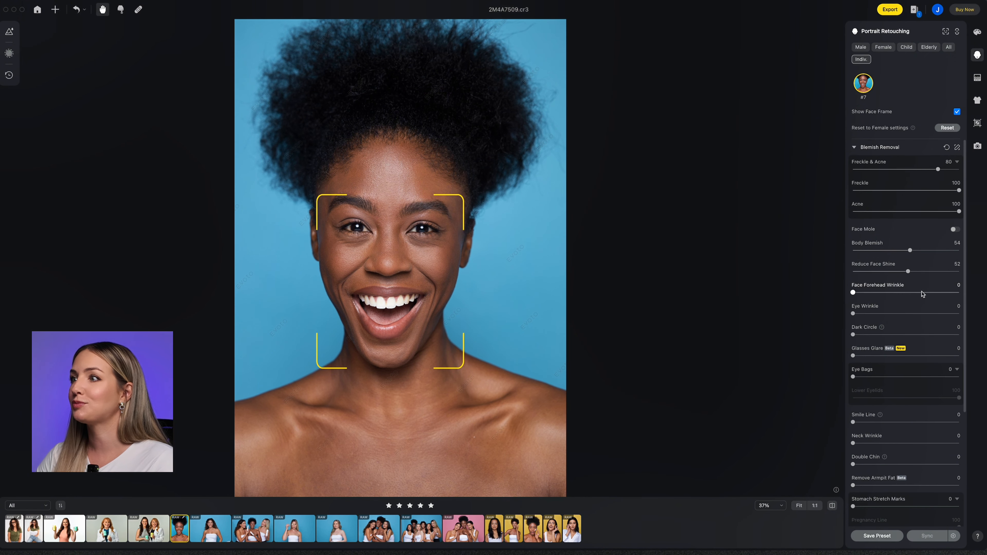
pyautogui.scroll(1, 676, 248)
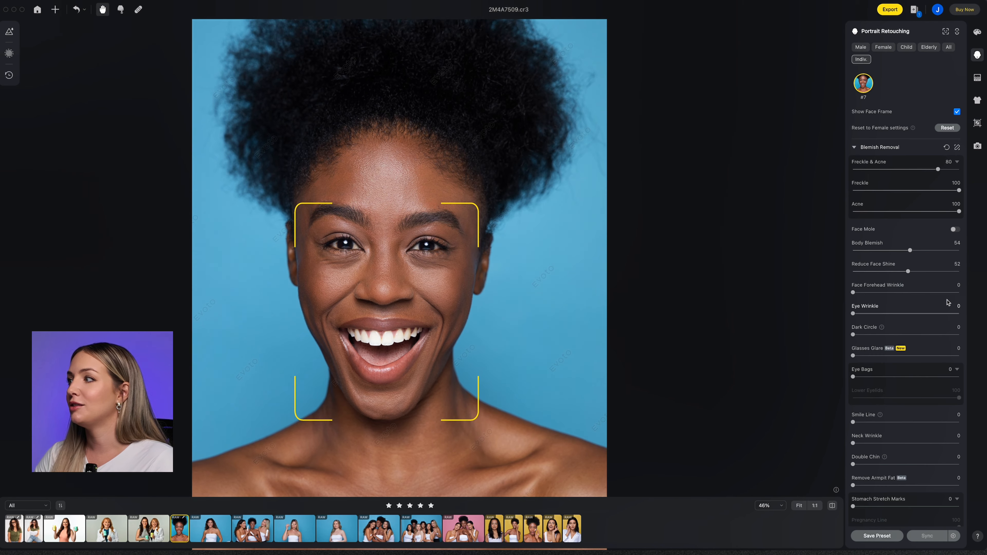
pyautogui.click(942, 293)
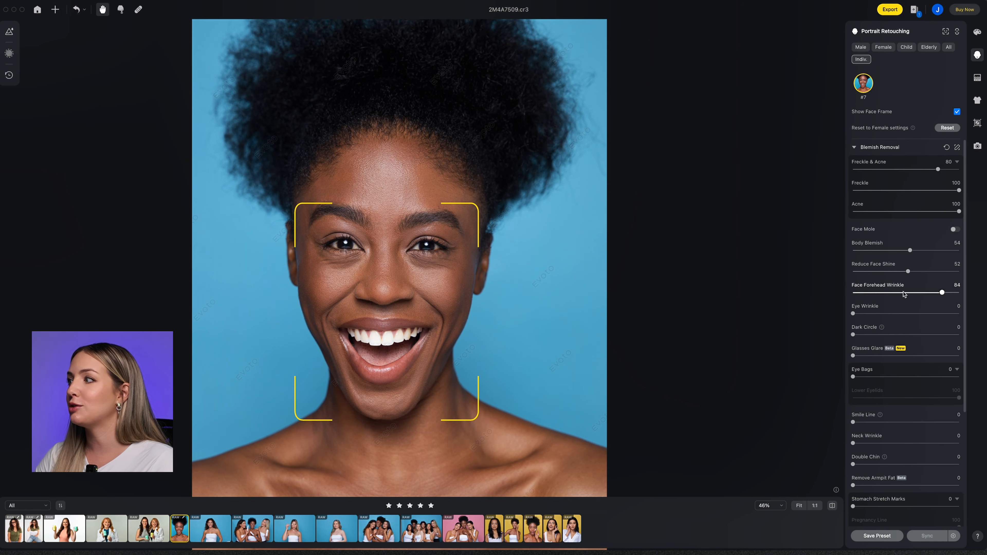
pyautogui.click(860, 292)
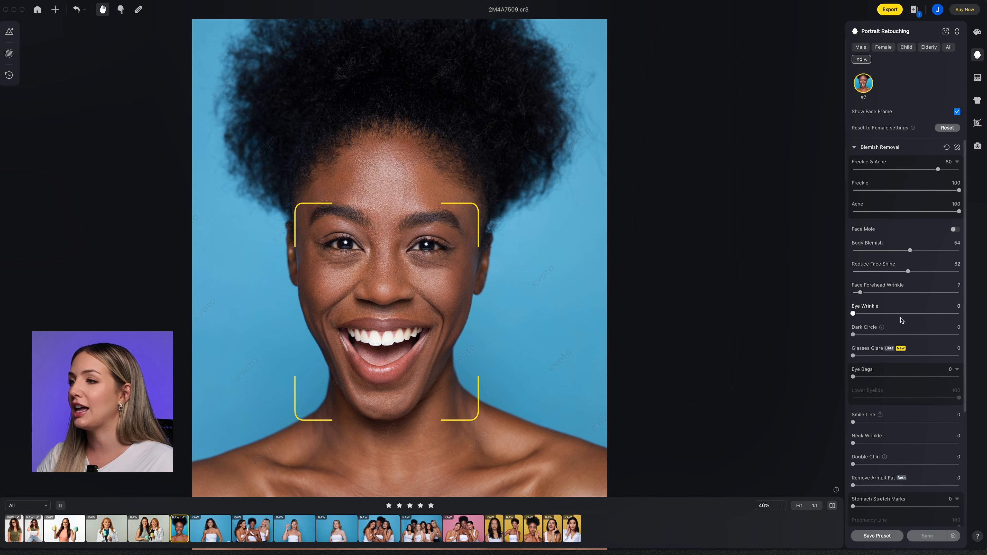
# Try Eye Wrinkle at 87 and 97, comparing the face with the original, and settle on 55
pyautogui.scroll(1, 554, 274)
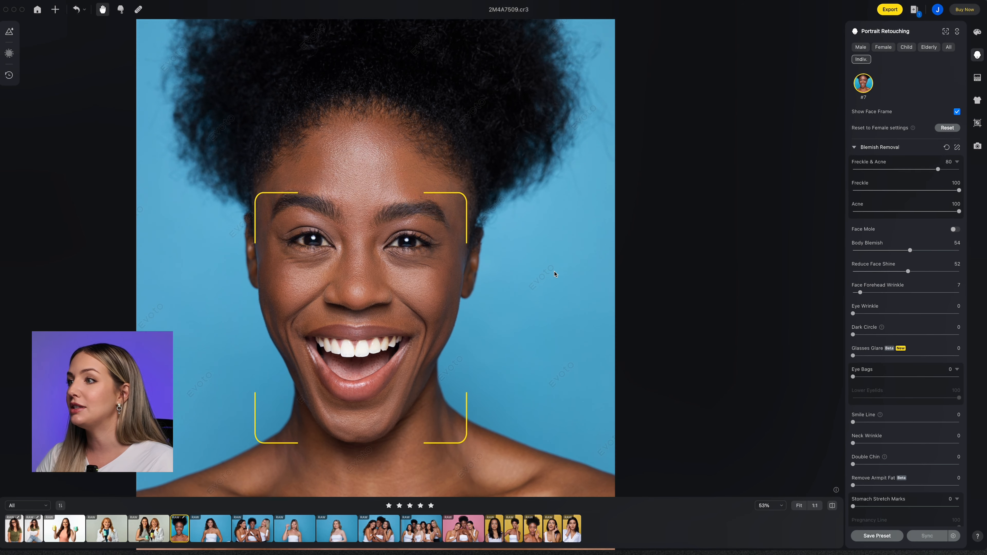
pyautogui.click(945, 314)
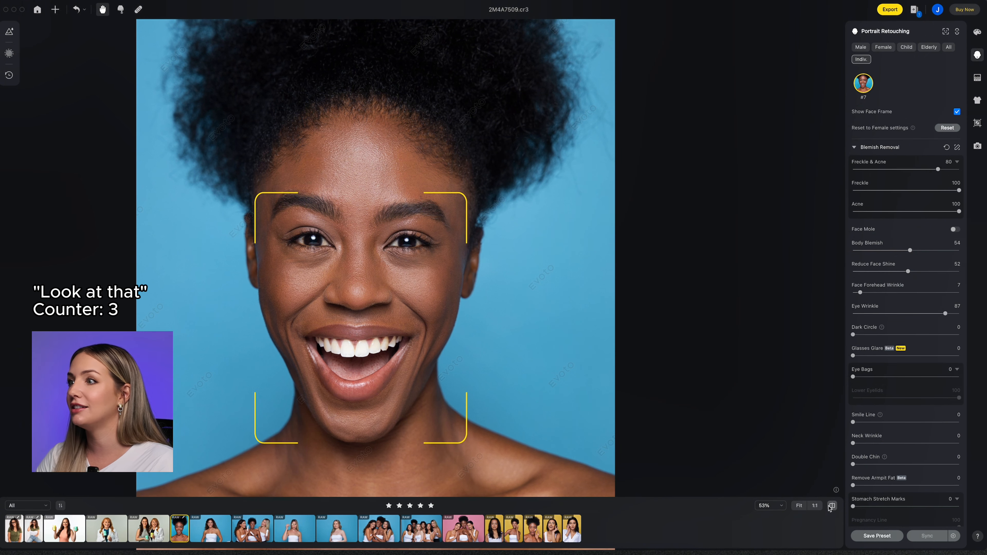
pyautogui.scroll(3, 528, 331)
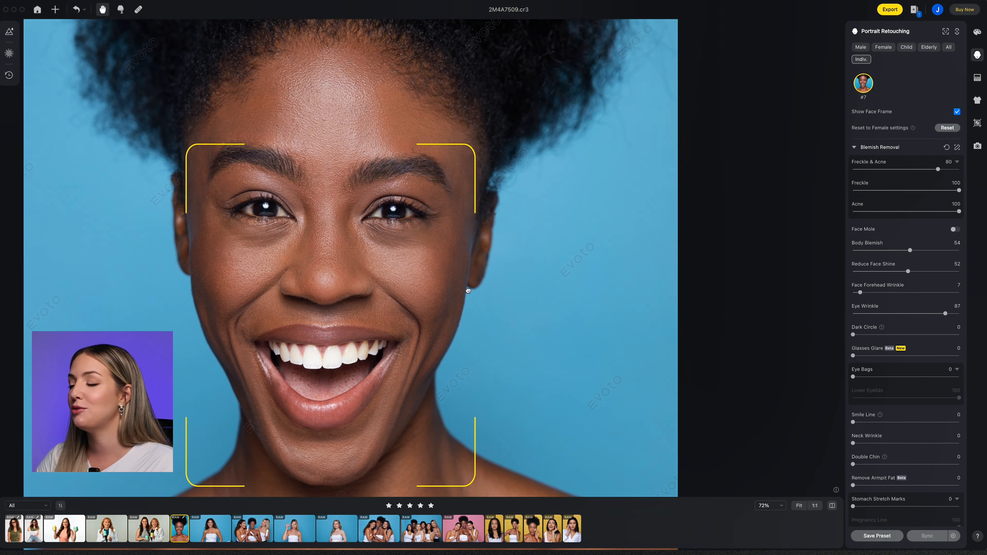
pyautogui.click(831, 508)
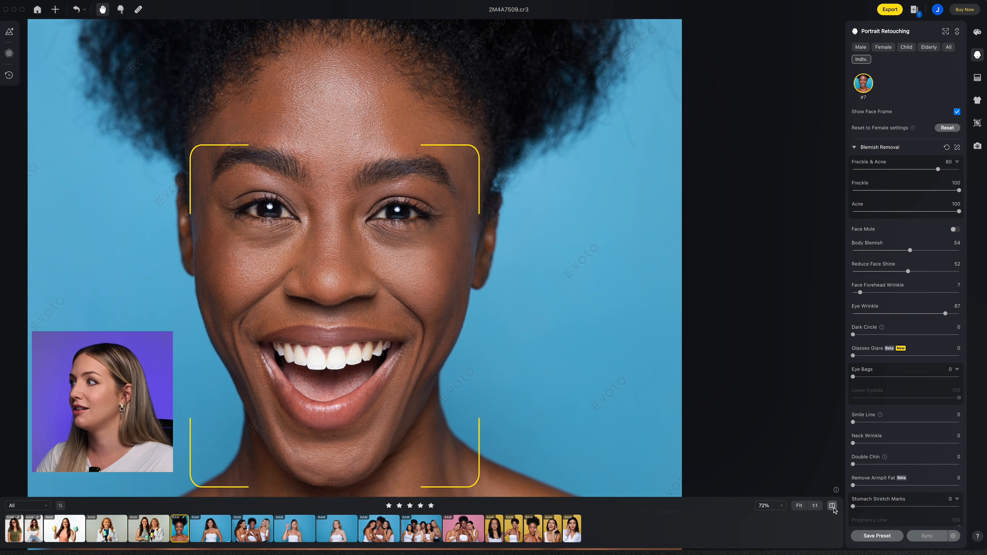
pyautogui.click(955, 313)
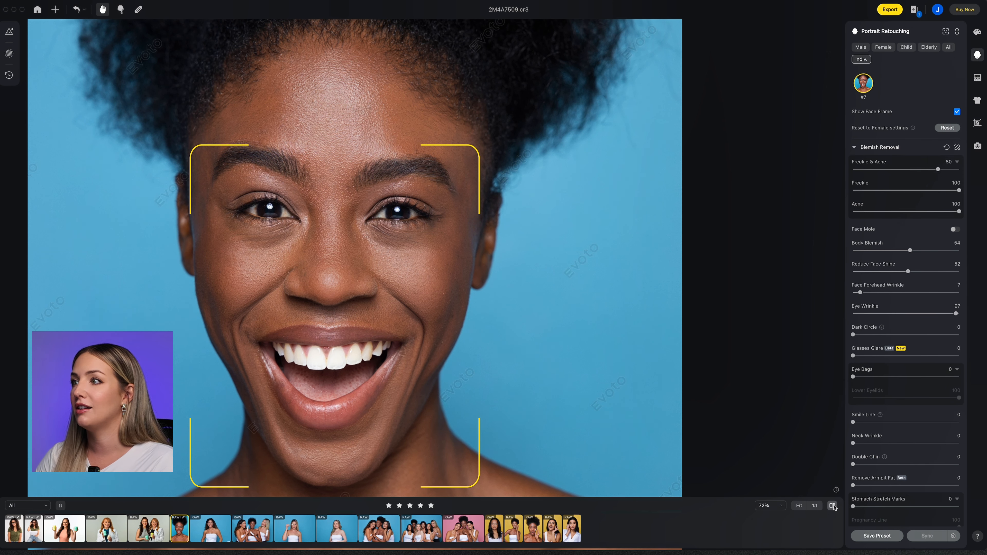
pyautogui.click(911, 313)
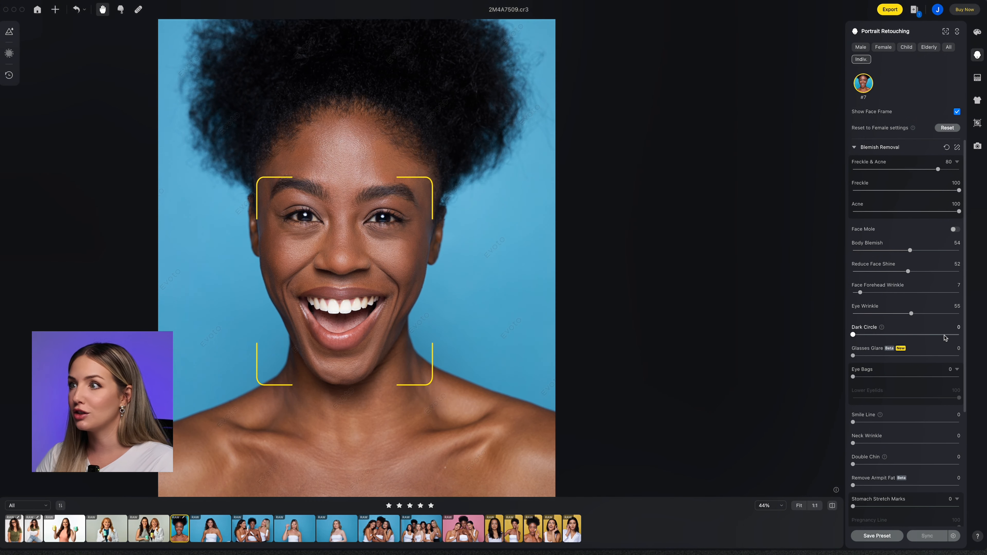
# Set Dark Circle to 52, then raise Eye Bags to 98 and compare the under-eye area with the original
pyautogui.click(945, 334)
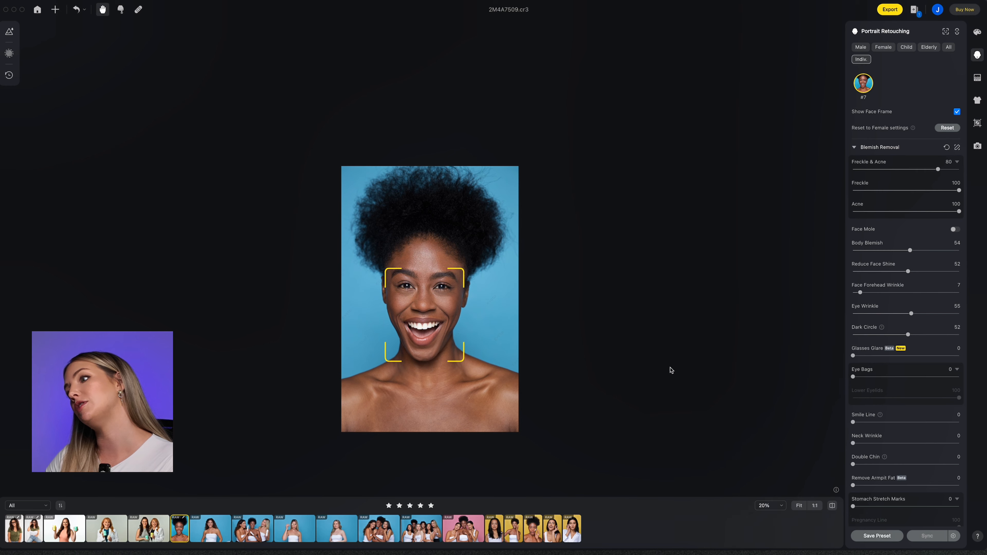
pyautogui.scroll(5, 670, 370)
pyautogui.scroll(4, 931, 379)
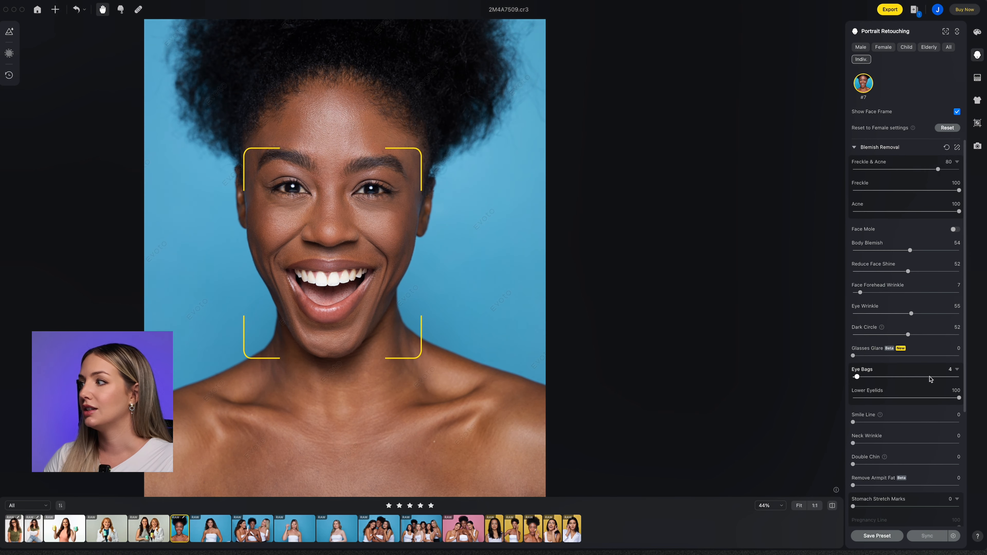
pyautogui.click(908, 377)
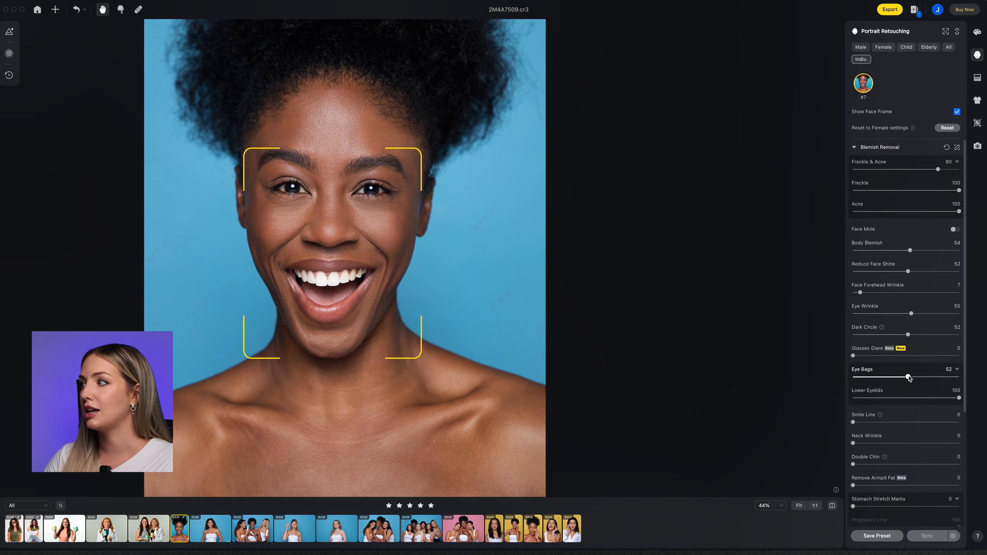
pyautogui.click(952, 377)
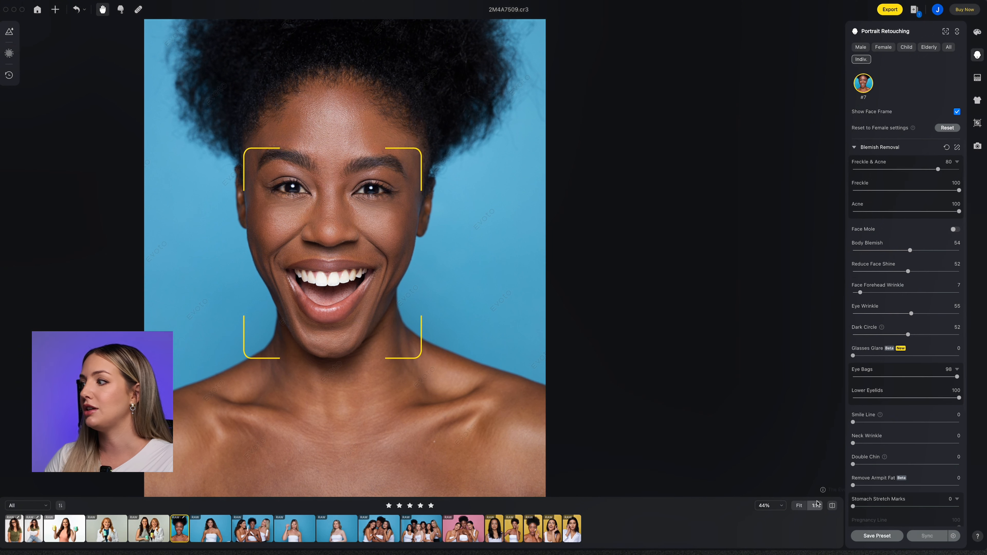
pyautogui.click(831, 505)
pyautogui.click(830, 506)
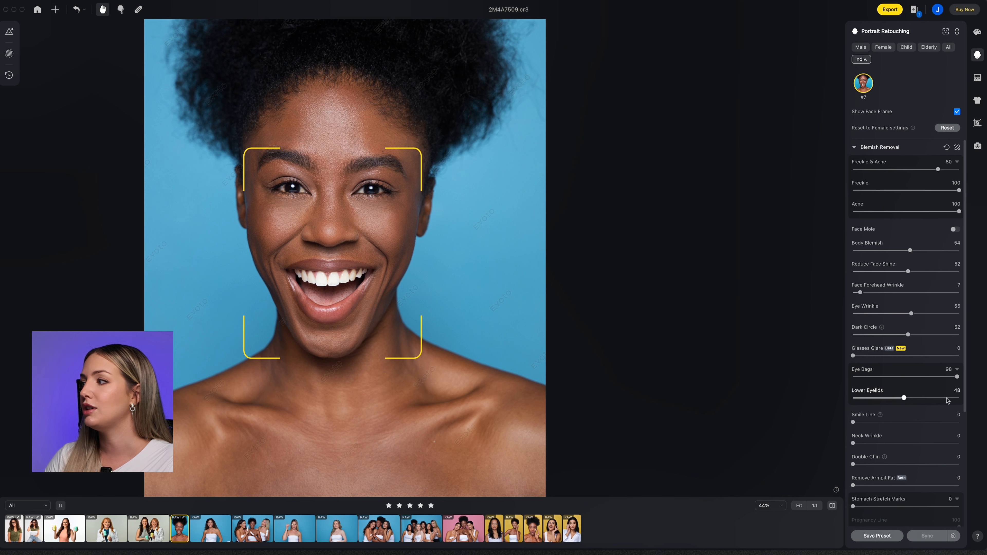
# Try several Lower Eyelids strengths under Eye Bags and settle on 99
pyautogui.click(913, 398)
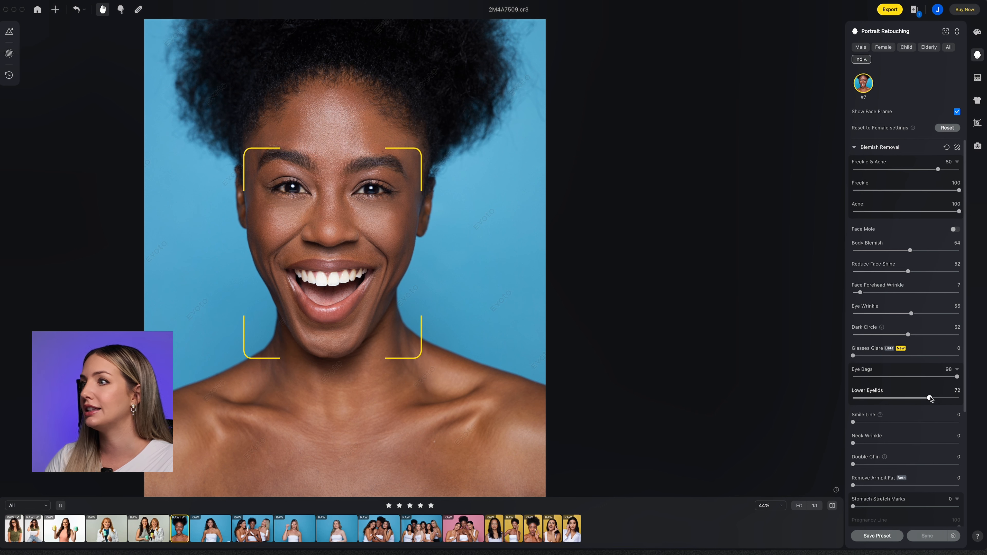
pyautogui.click(949, 398)
pyautogui.moveTo(948, 398)
pyautogui.mouseDown()
pyautogui.moveTo(900, 398)
pyautogui.moveTo(955, 398)
pyautogui.mouseUp()
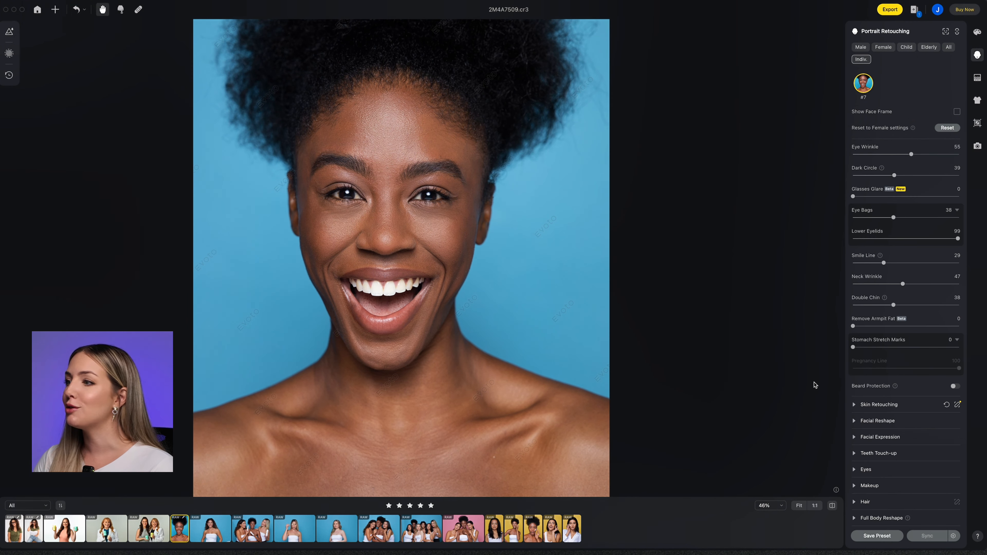
# Open the Skin Retouching settings, try Smooth Face Skin (Dodge & Burn) between 3 and 96, and settle on 47
pyautogui.click(857, 405)
pyautogui.scroll(-3, 880, 412)
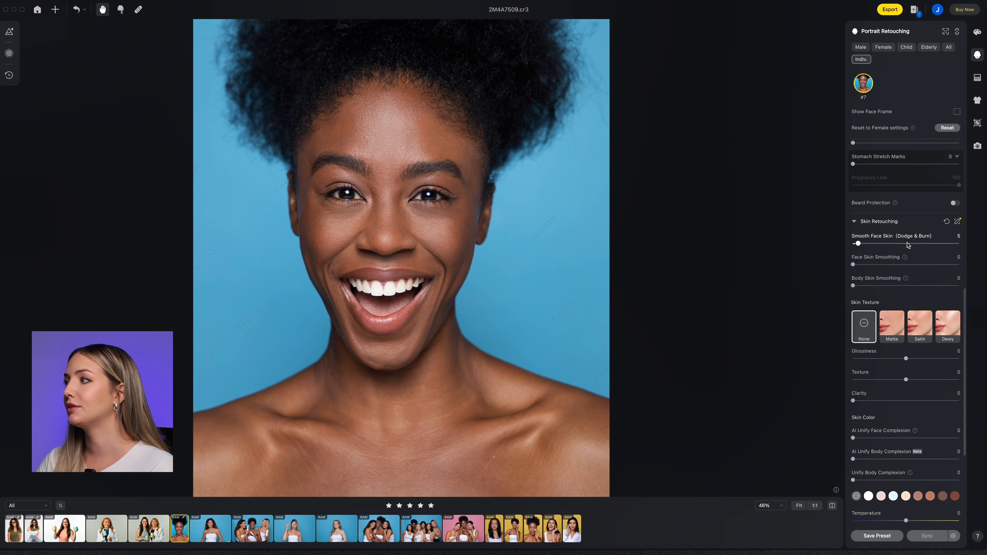
pyautogui.click(950, 244)
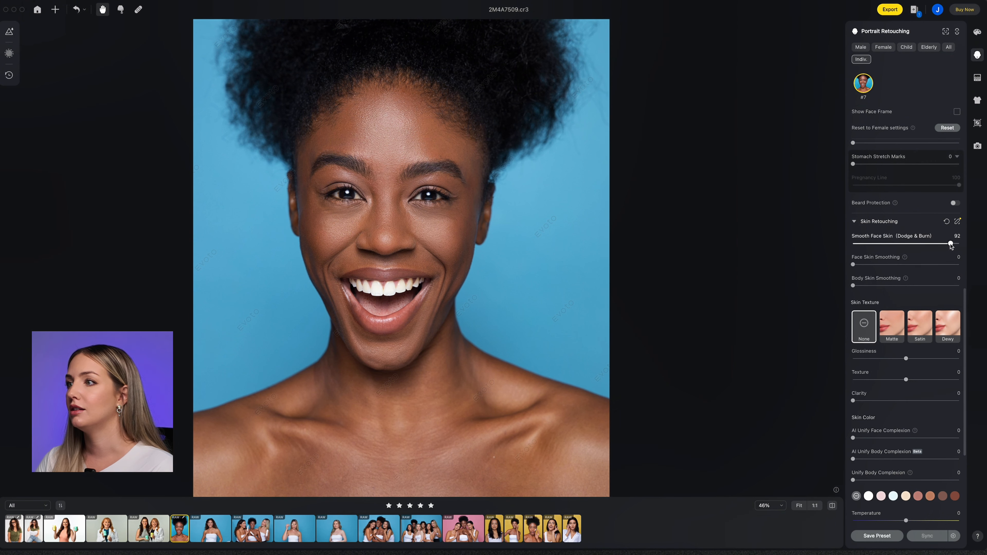
pyautogui.moveTo(950, 244); pyautogui.dragTo(856, 244)
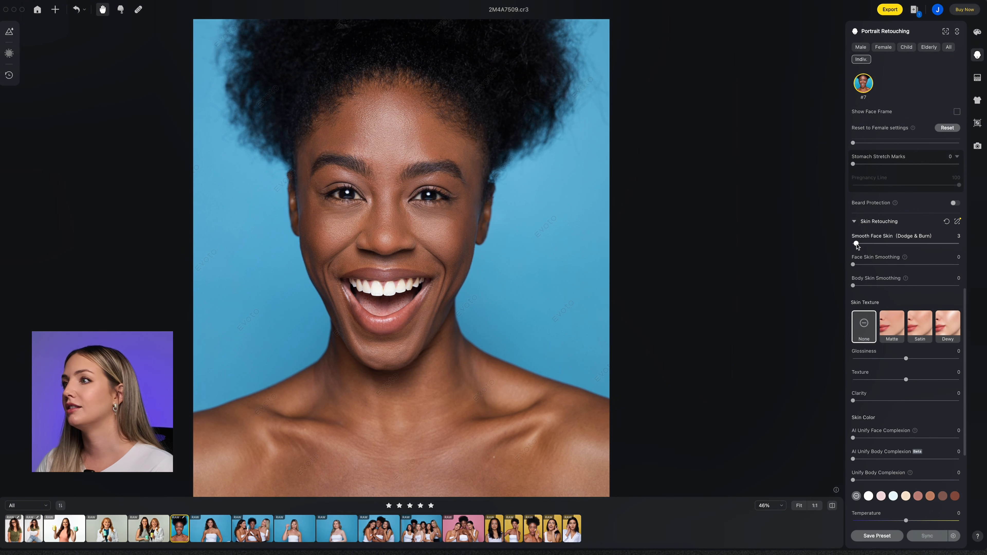
pyautogui.click(955, 244)
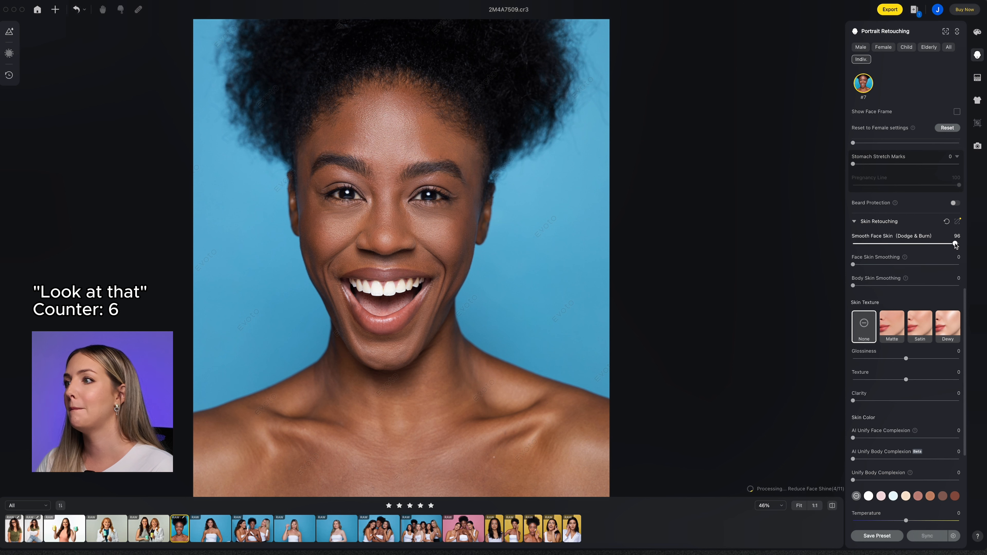
pyautogui.click(903, 244)
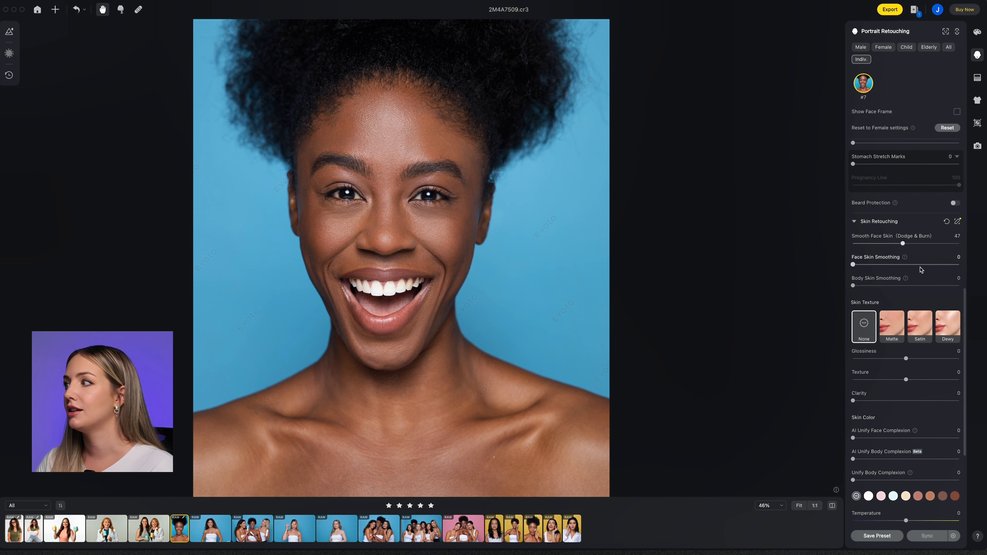
# Try Face Skin Smoothing at 89 on the face, then bring it back to 0
pyautogui.click(947, 265)
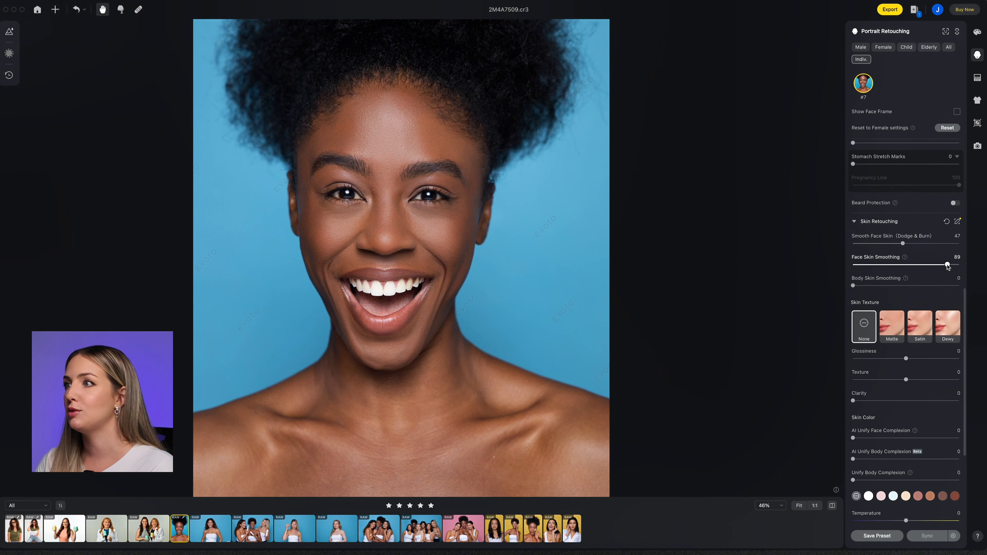
pyautogui.click(857, 265)
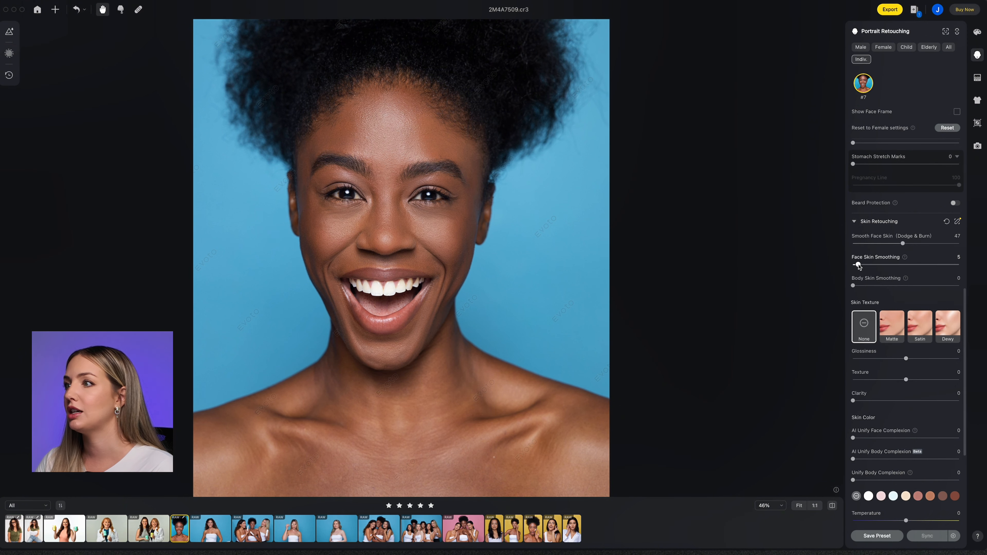
pyautogui.scroll(3, 526, 247)
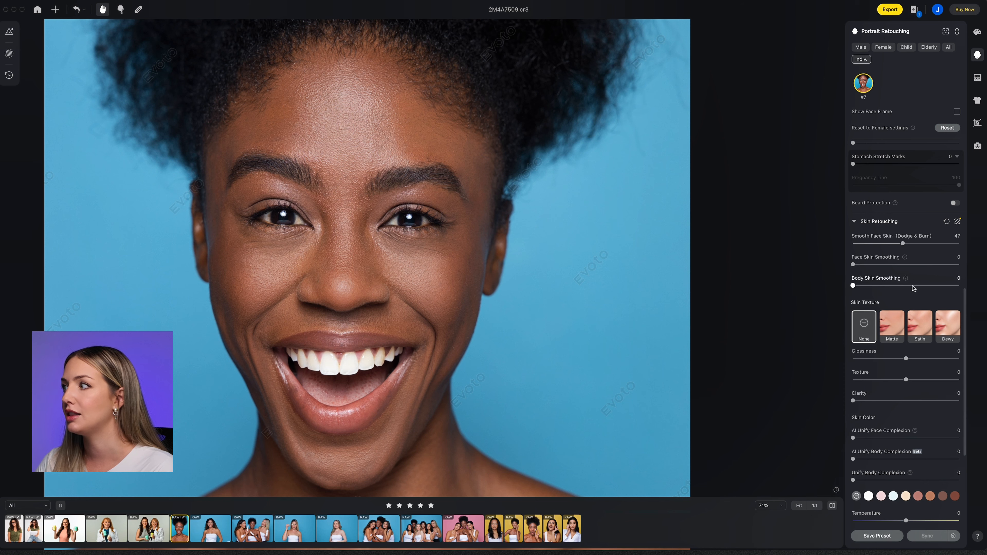
# Set Body Skin Smoothing to 81 and check the chest and shoulders
pyautogui.scroll(-5, 634, 338)
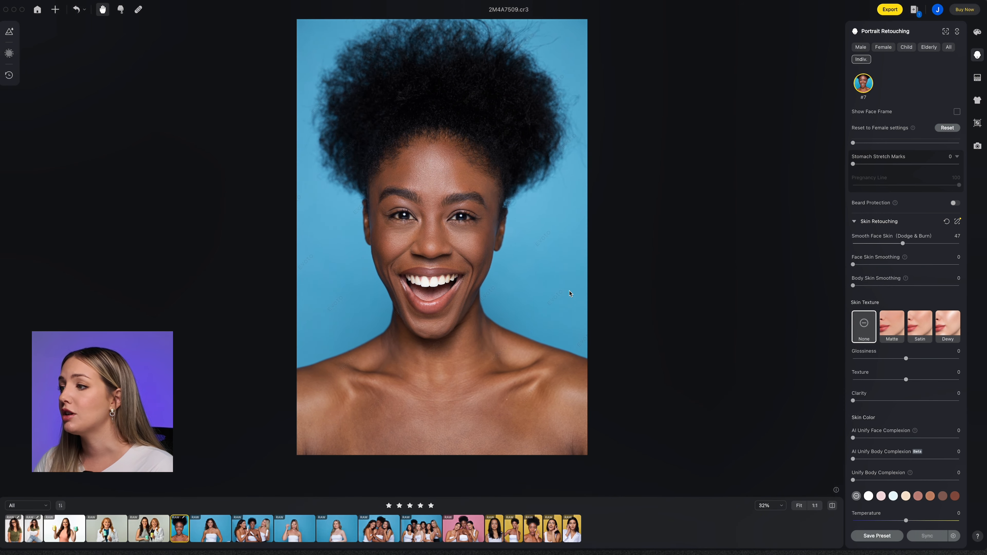
pyautogui.scroll(2, 569, 279)
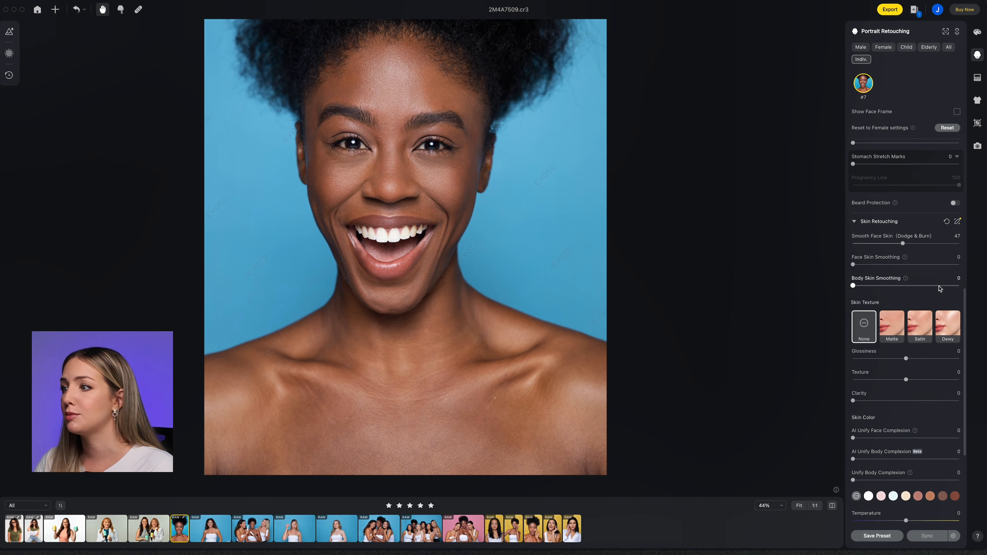
pyautogui.click(939, 286)
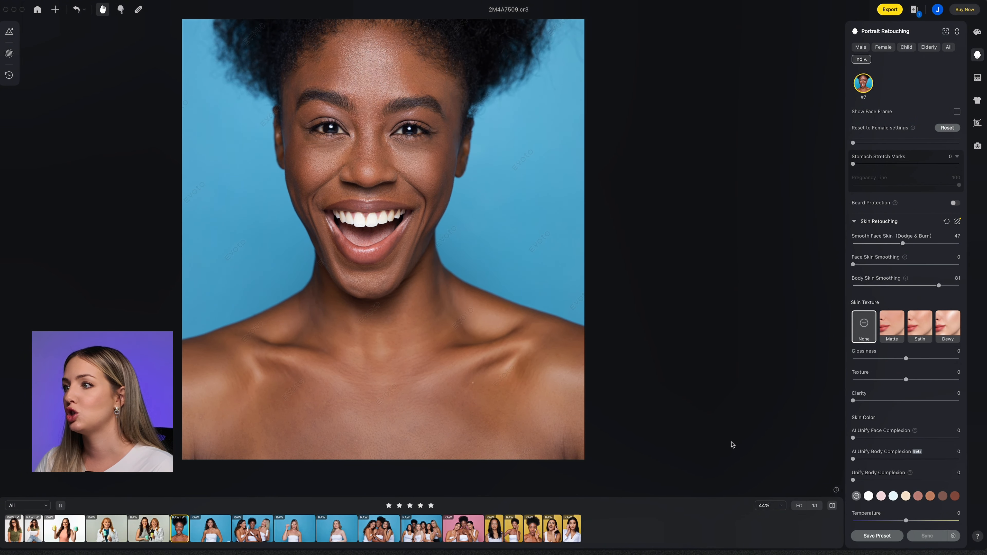
pyautogui.scroll(-2, 732, 444)
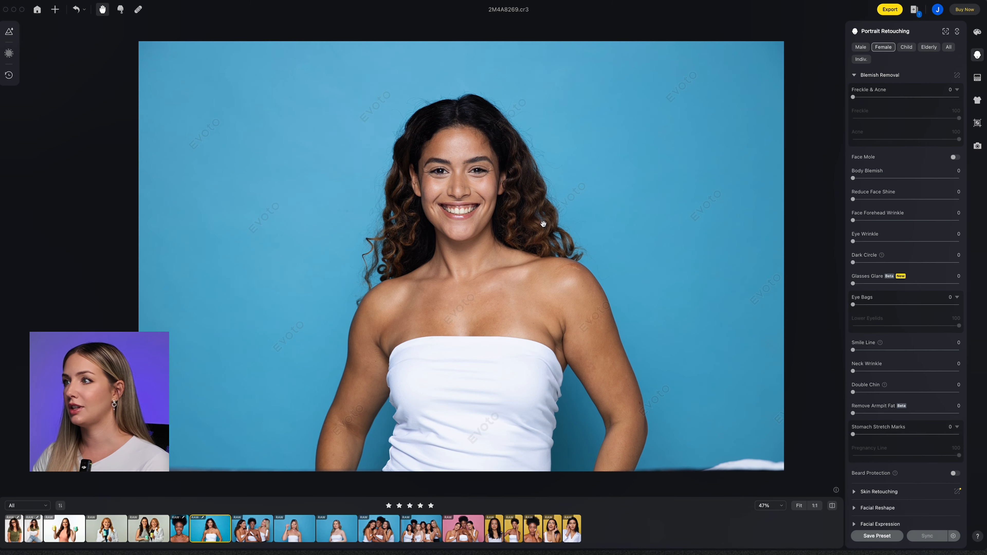
# On portrait 2M4A8269.cr3, set Body Blemish to 70 and inspect the skin on the chest and shoulders
pyautogui.scroll(3, 544, 227)
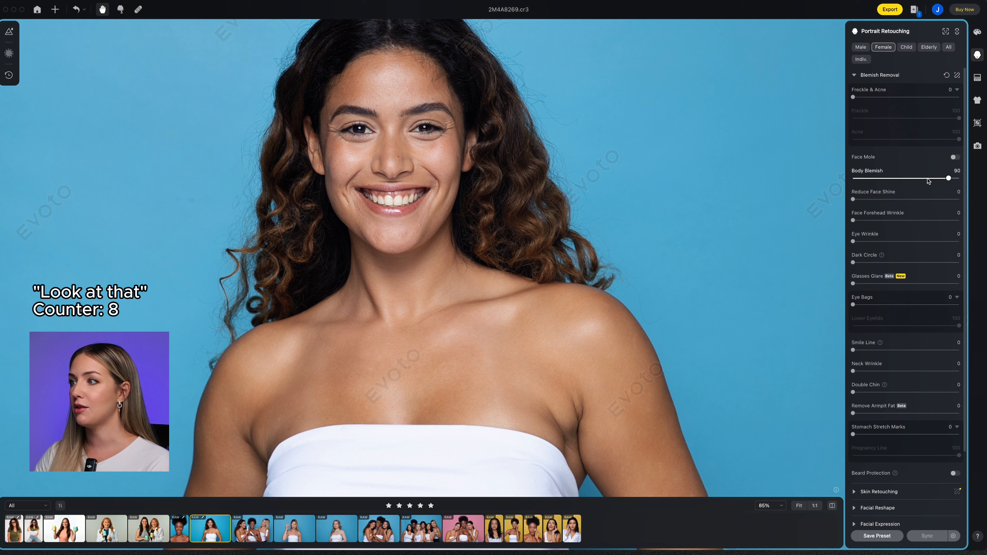
pyautogui.moveTo(853, 178); pyautogui.dragTo(927, 178)
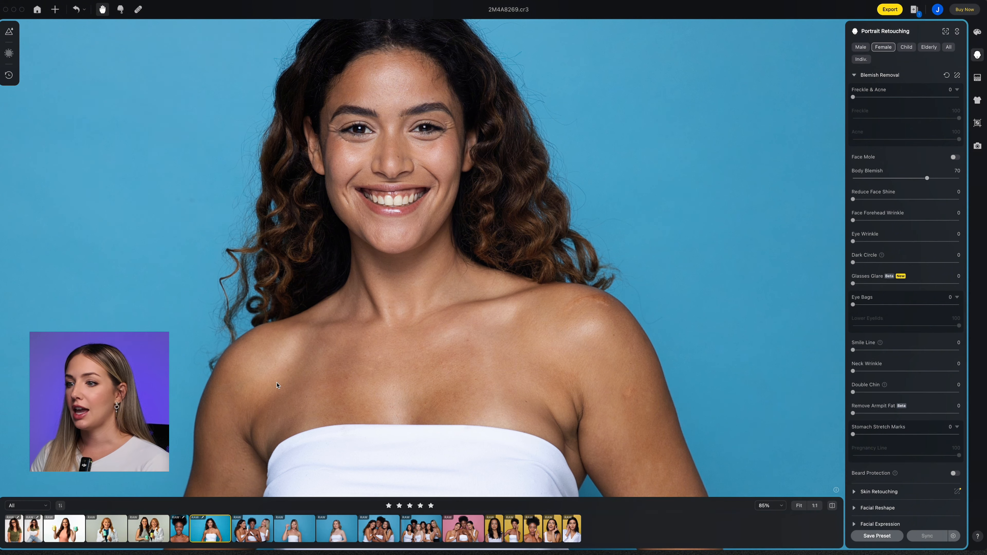
pyautogui.scroll(-2, 278, 384)
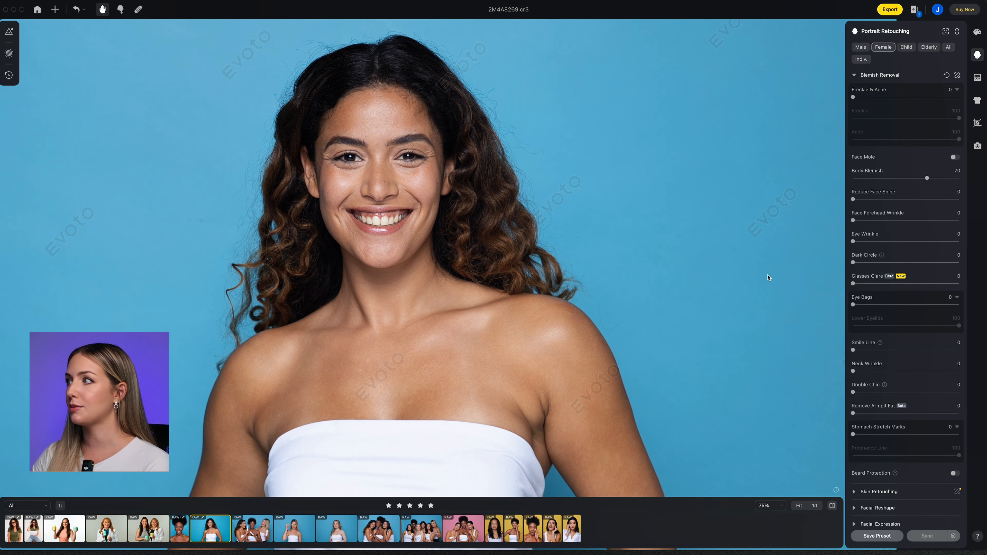
# Raise Eye Wrinkle to 81 on the curly-haired woman's face and examine the eye area
pyautogui.scroll(5, 416, 171)
pyautogui.scroll(2, 419, 170)
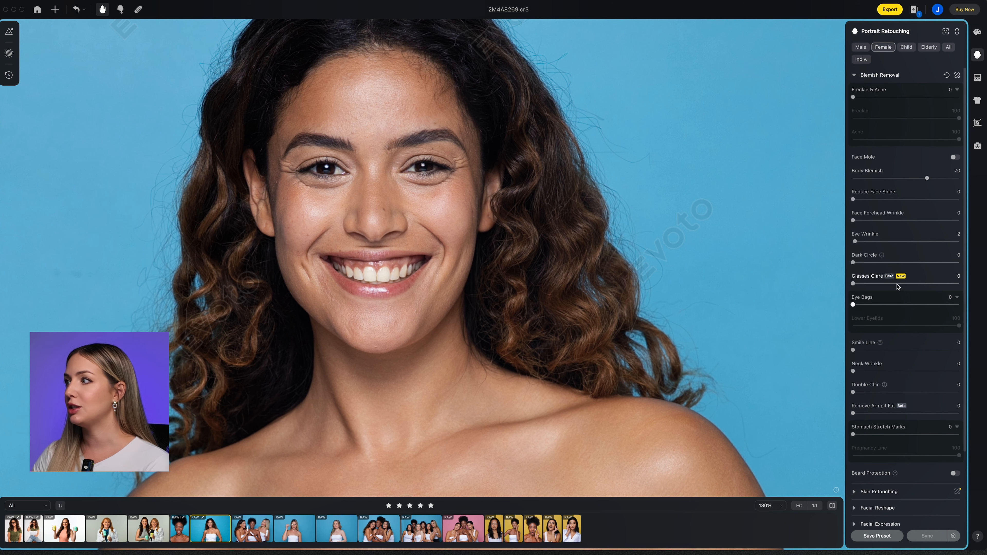
pyautogui.click(932, 242)
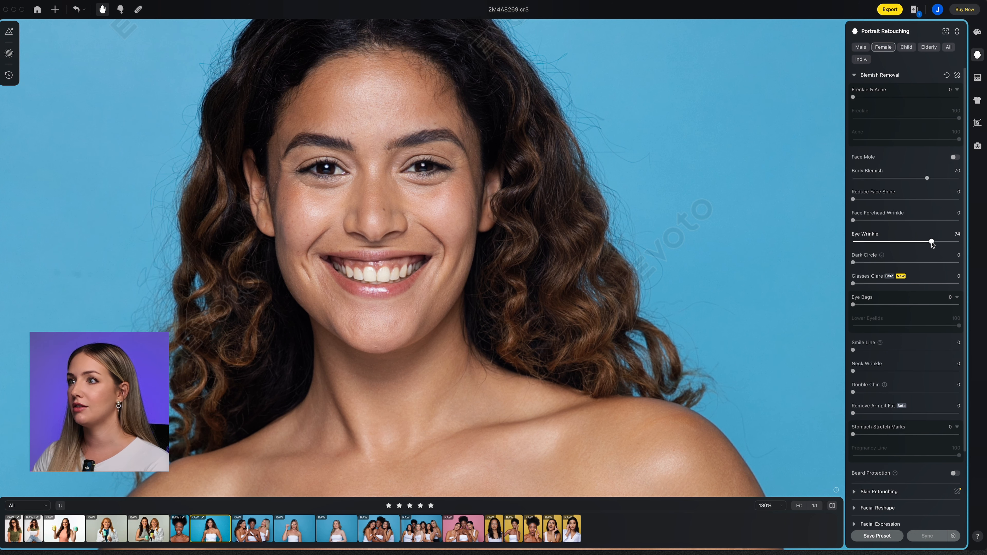
pyautogui.moveTo(932, 243); pyautogui.dragTo(939, 242)
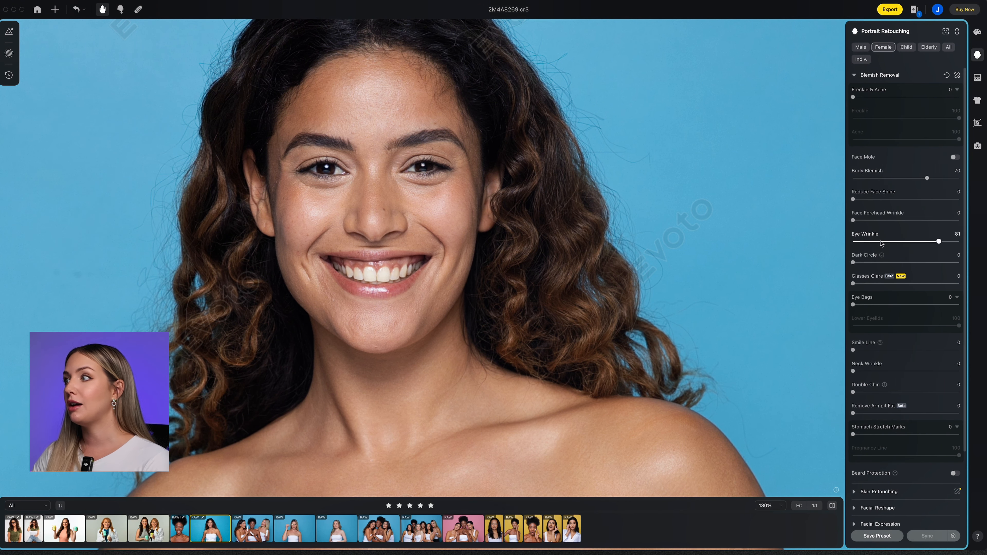
# Set Eye Wrinkle to 50 and Dark Circle to 64, checking the eye area of the face
pyautogui.click(906, 241)
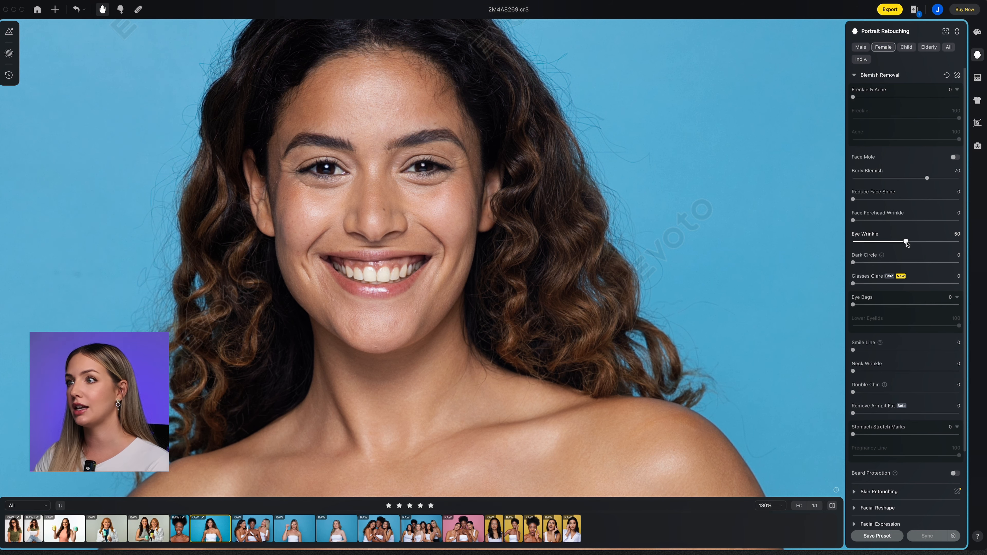
pyautogui.scroll(-2, 724, 381)
pyautogui.scroll(-1, 724, 381)
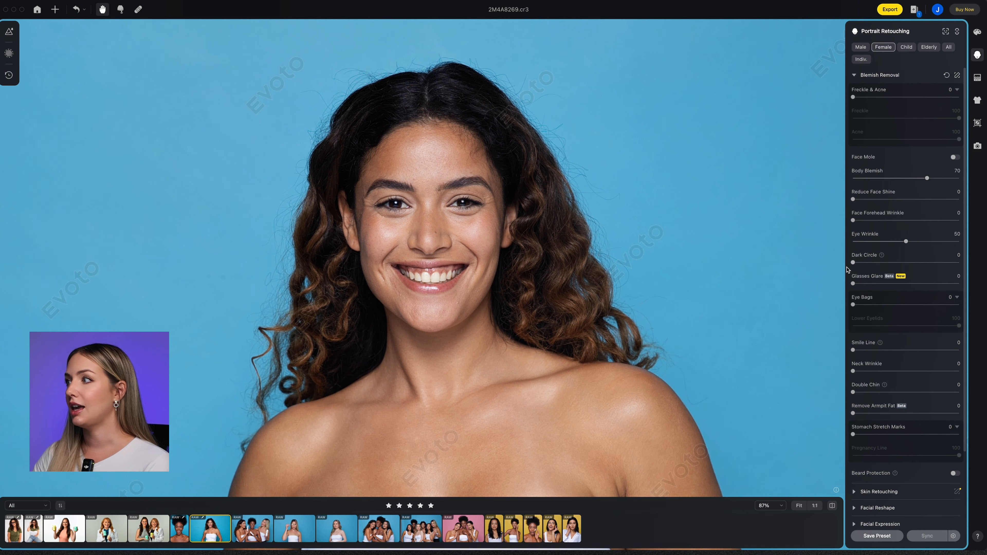
pyautogui.click(920, 263)
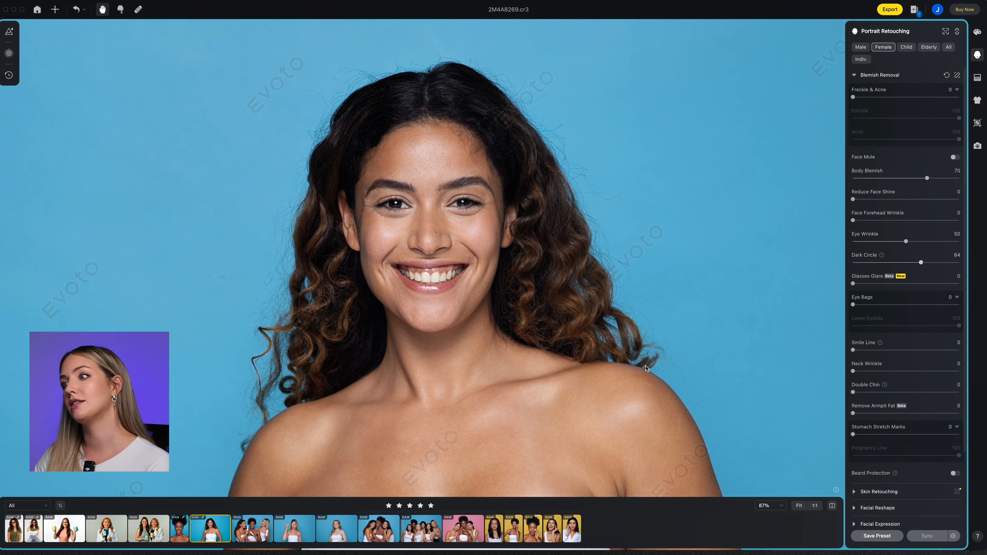
pyautogui.scroll(3, 623, 380)
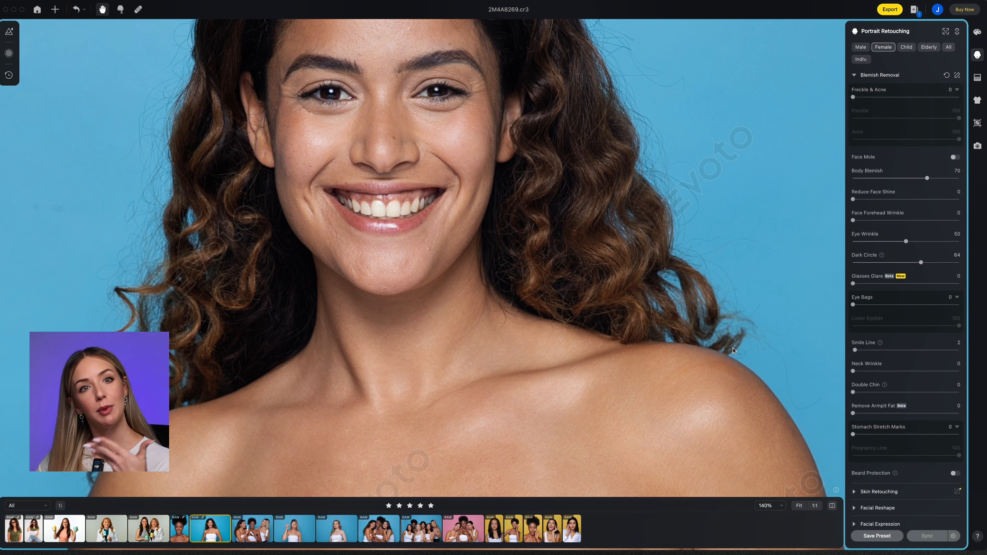
# Set Double Chin to 98 and inspect the chin and neck both in full view and close up
pyautogui.click(954, 392)
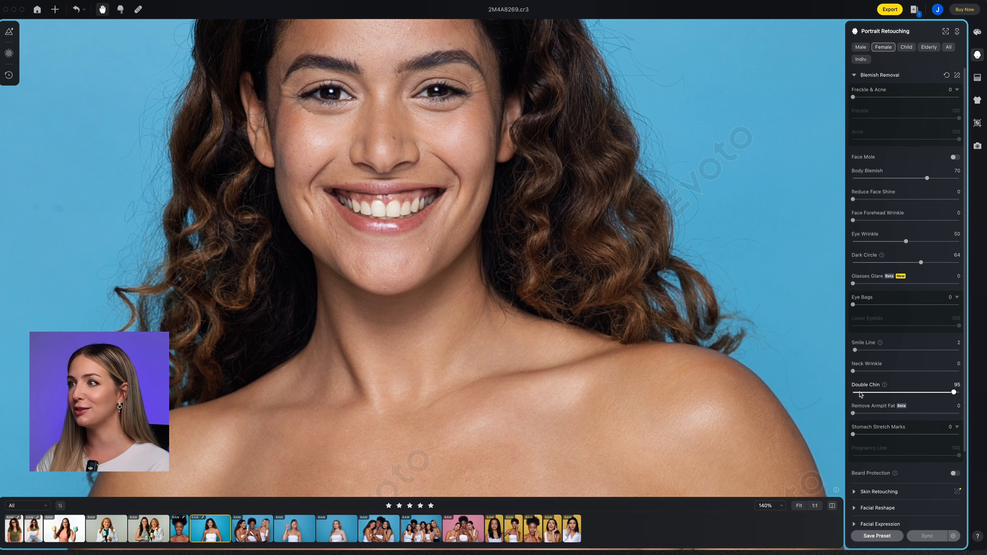
pyautogui.click(957, 392)
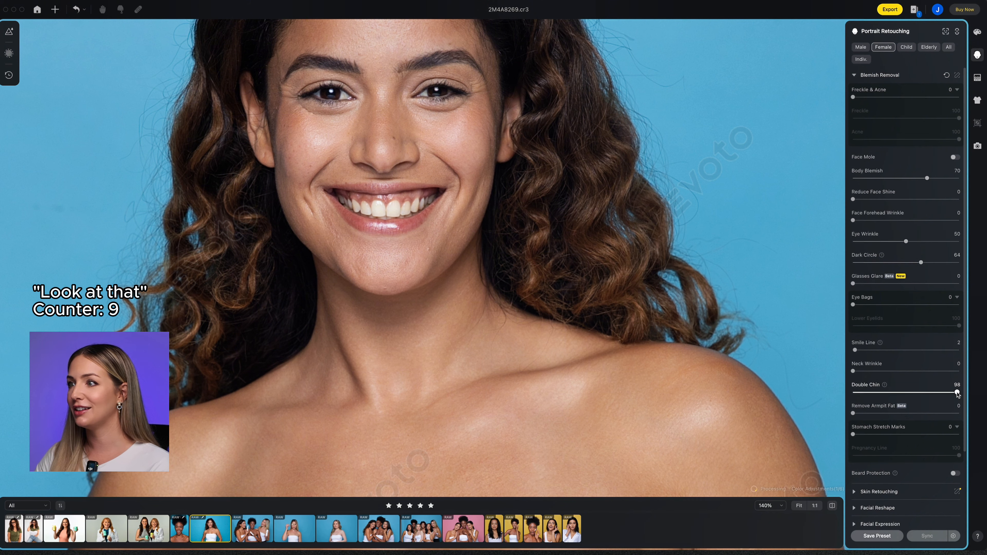
pyautogui.press('h')
pyautogui.press('super+0')
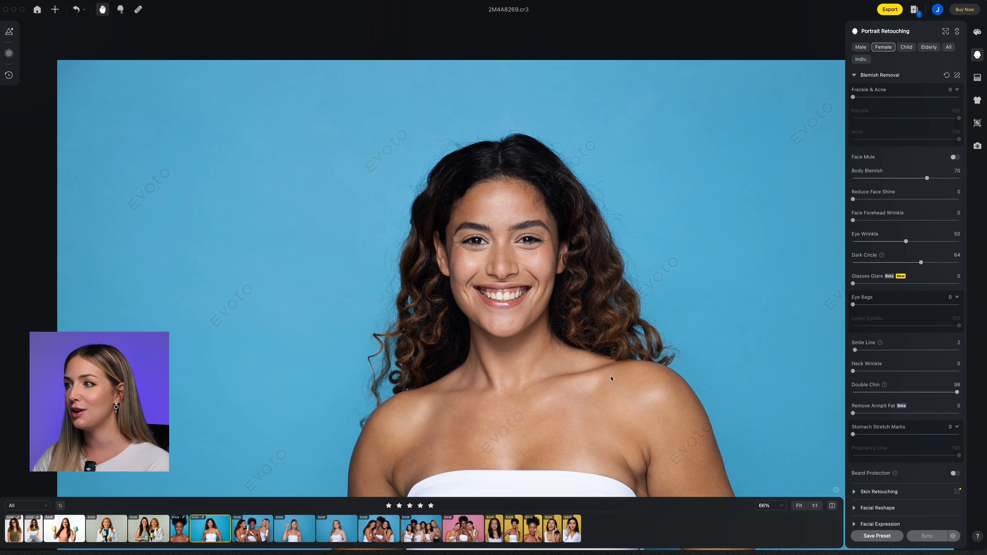
pyautogui.moveTo(611, 379); pyautogui.dragTo(434, 290)
pyautogui.scroll(5, 434, 290)
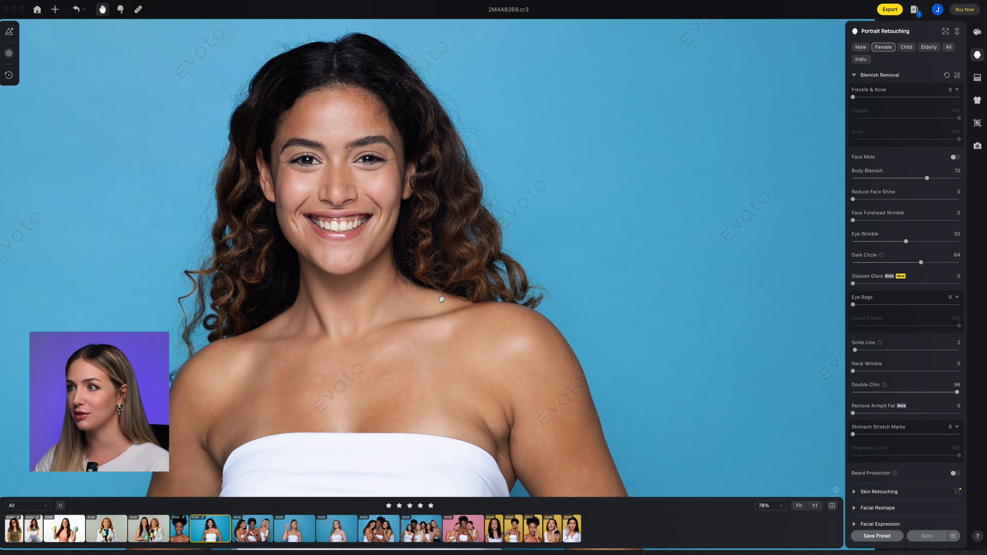
pyautogui.scroll(4, 437, 303)
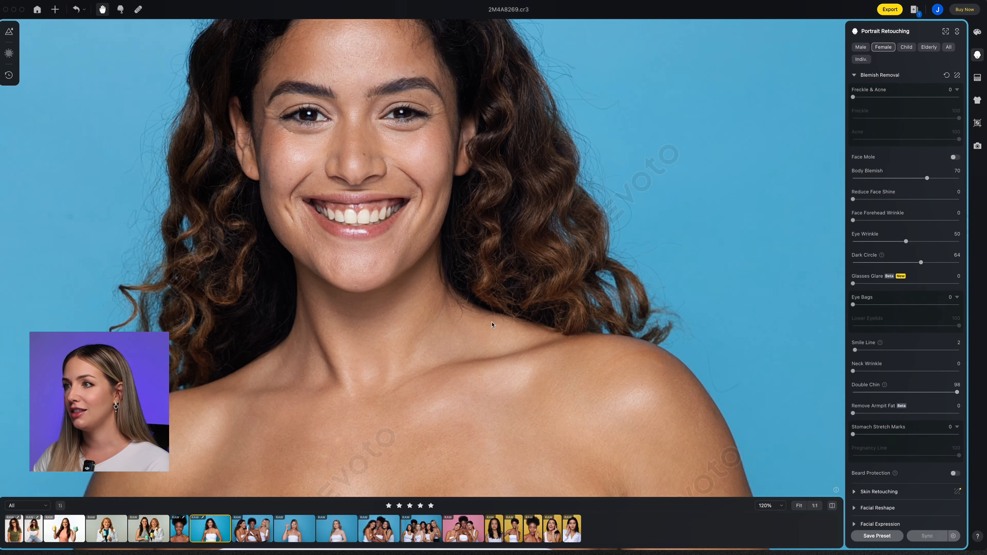
pyautogui.scroll(2, 505, 345)
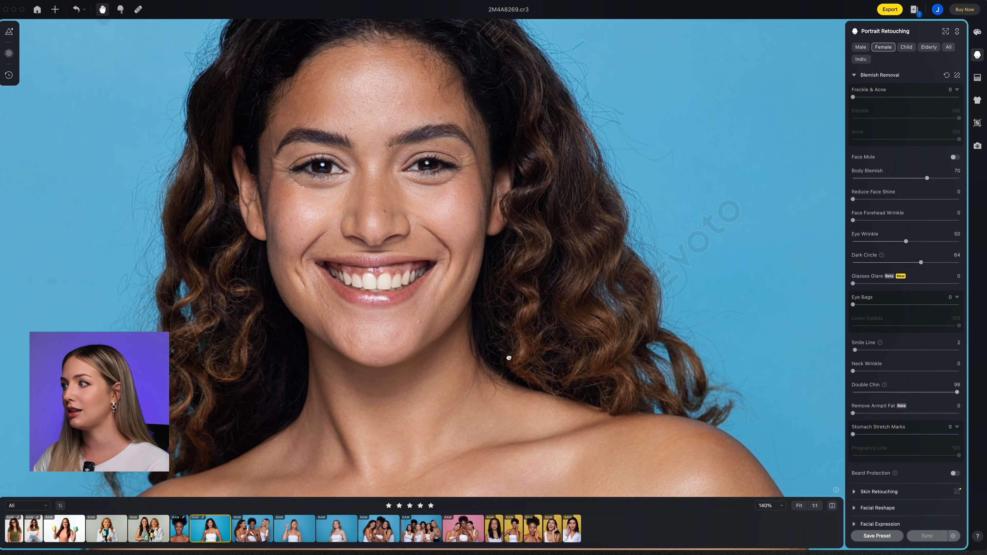
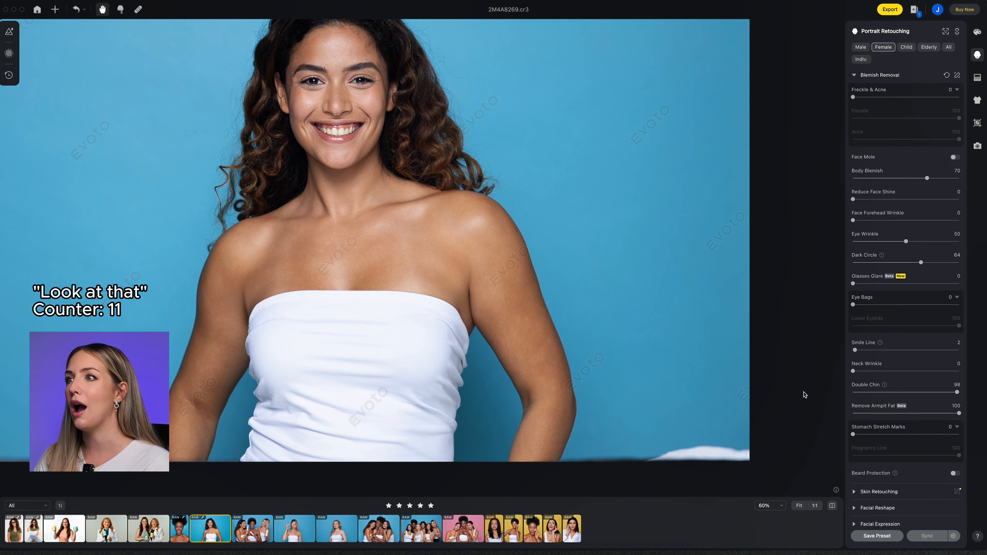
# Compare the underarm area beside the white top with the original photo and inspect it up close
pyautogui.scroll(-2, 804, 392)
pyautogui.moveTo(804, 392); pyautogui.dragTo(779, 409)
pyautogui.press('\\')
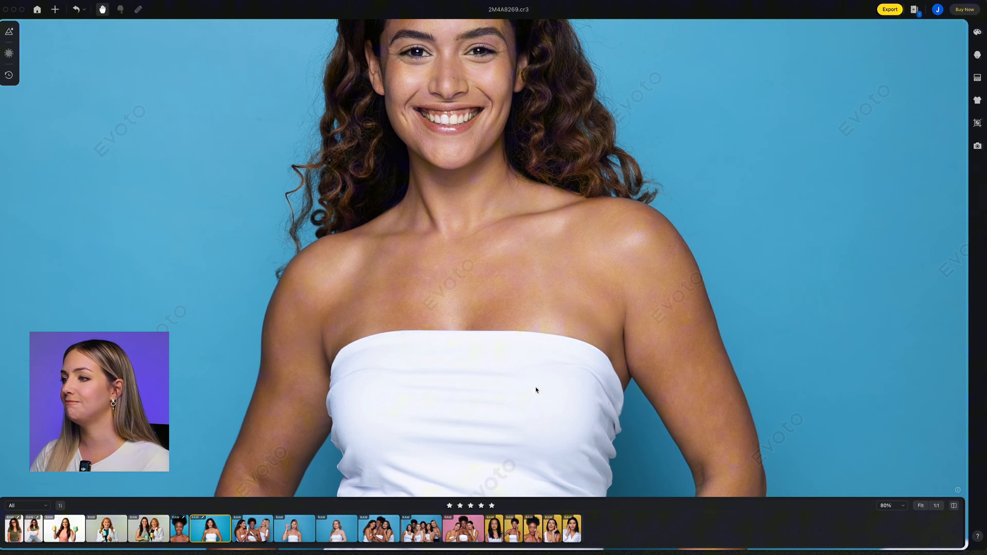
pyautogui.moveTo(535, 389); pyautogui.dragTo(500, 300)
pyautogui.moveTo(408, 363); pyautogui.dragTo(385, 367)
# Try De-wrinkle Clothing at 96 on the white top and compare it with the original
pyautogui.click(977, 100)
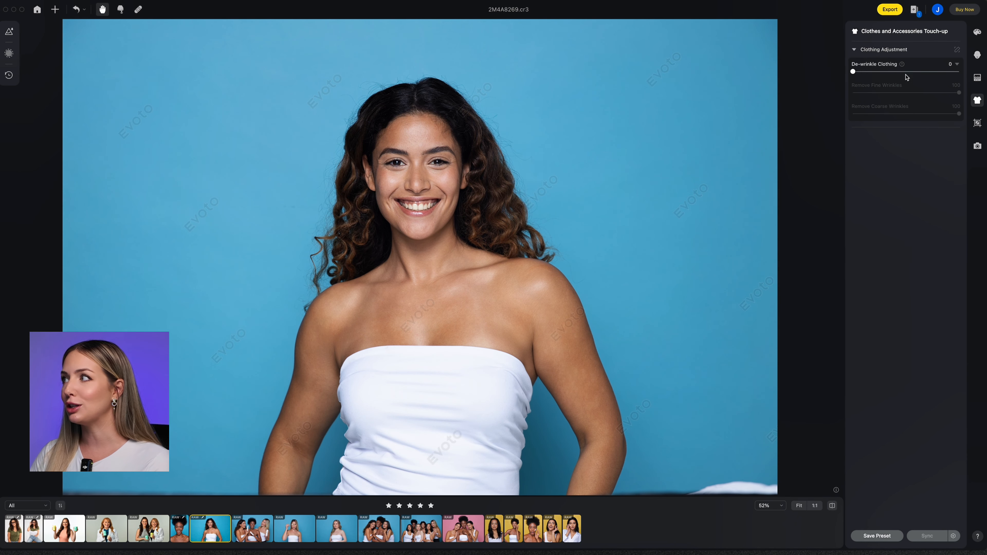
pyautogui.click(955, 72)
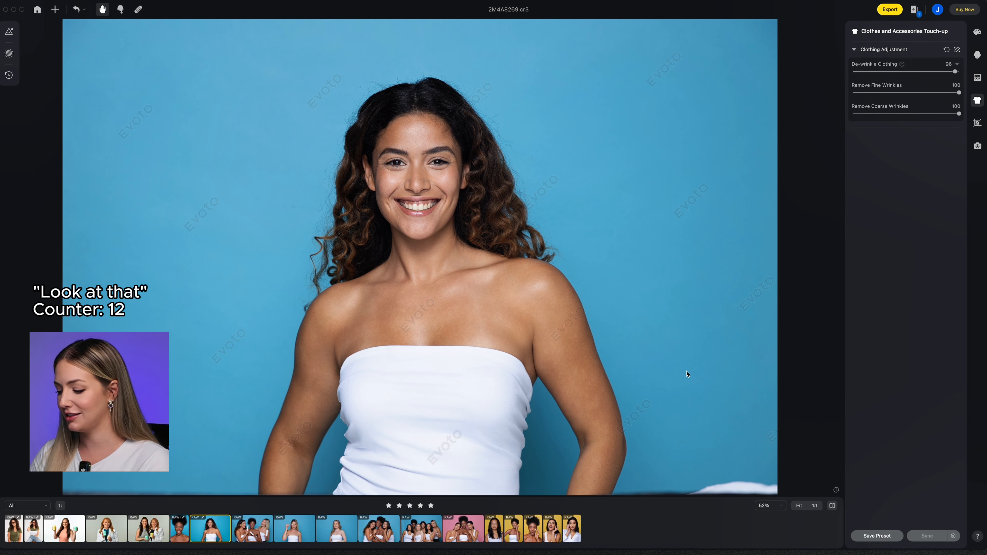
pyautogui.press('\\')
pyautogui.press('\\')
pyautogui.press('\\')
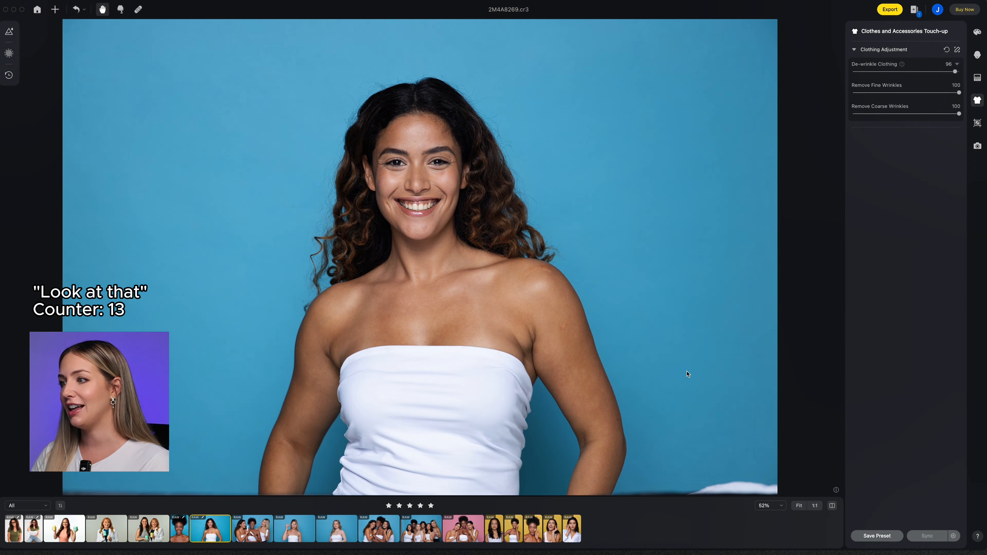
pyautogui.press('\\')
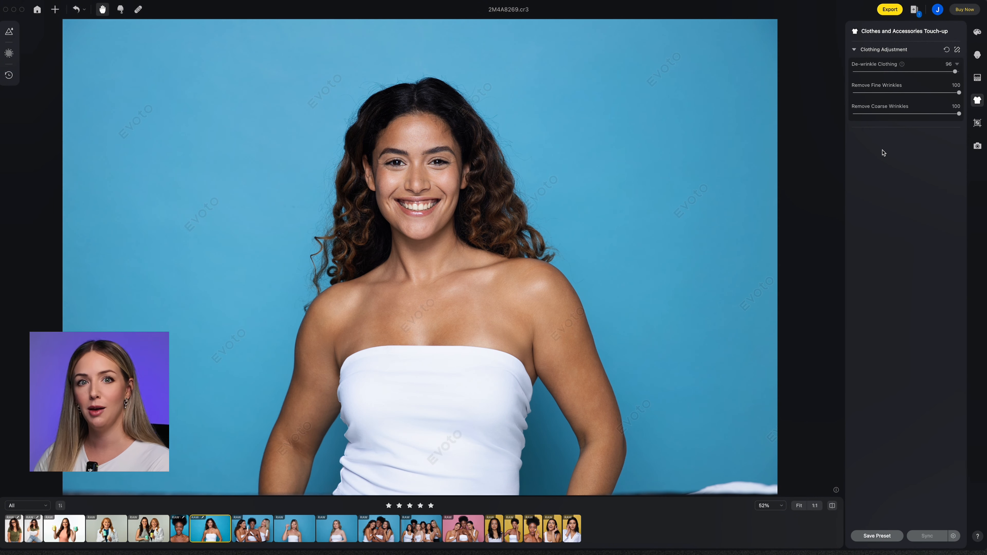
# Set De-wrinkle Clothing to 53 and compare the white top before and after
pyautogui.click(909, 72)
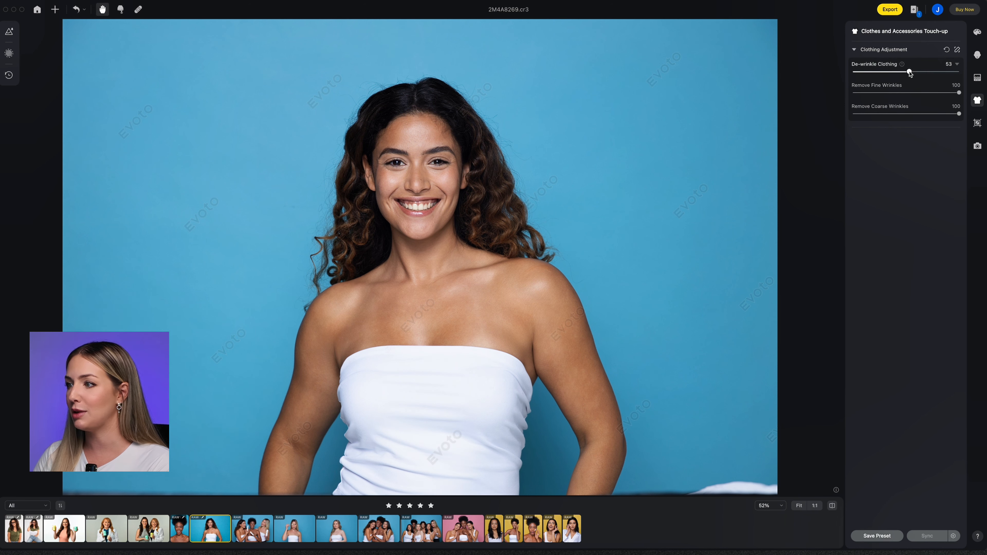
pyautogui.press('\\')
pyautogui.press('\\')
pyautogui.press('\\')
pyautogui.press('\\')
pyautogui.press('\\')
pyautogui.press('\\')
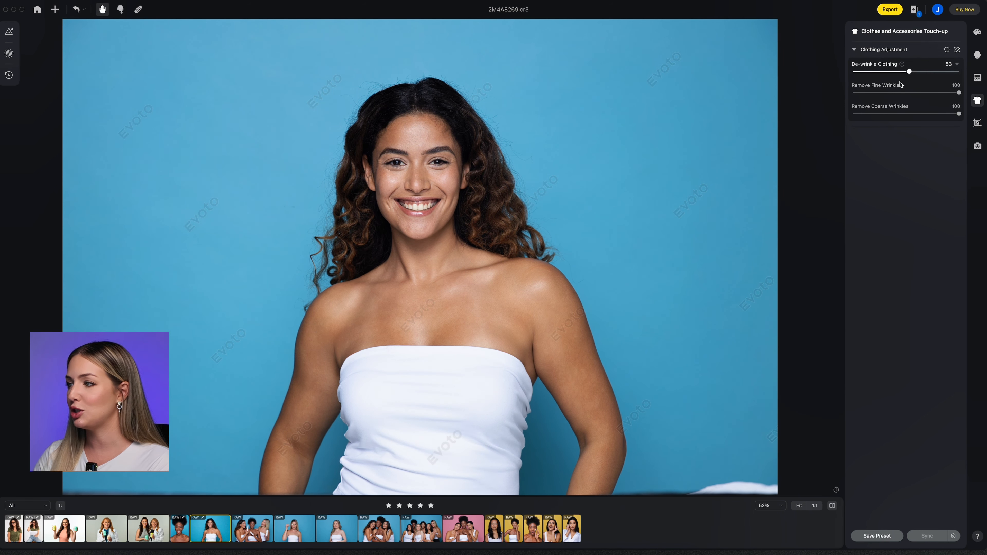
pyautogui.moveTo(652, 275); pyautogui.dragTo(642, 245)
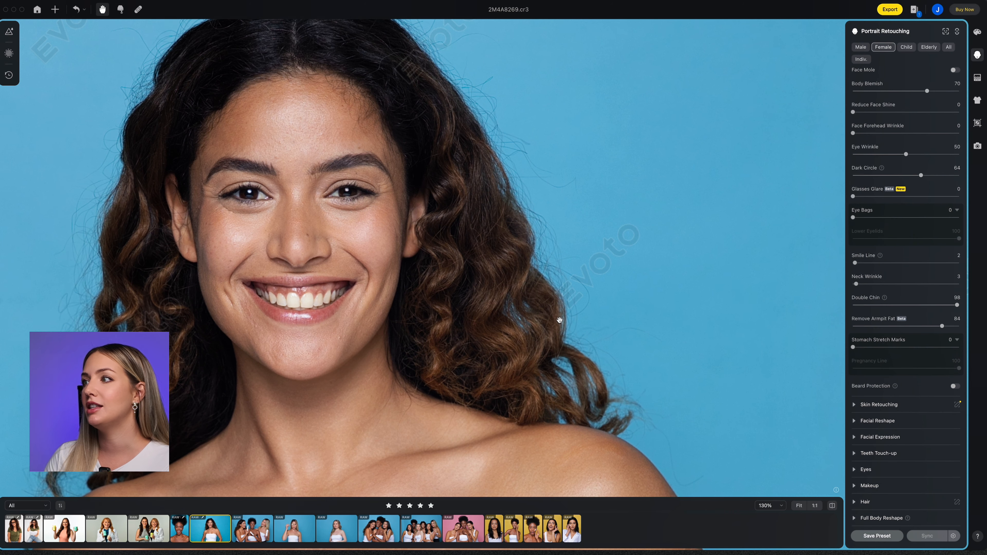
# Try Remove Stray Hairs at 91 on the woman's curly hair
pyautogui.scroll(-5, 601, 334)
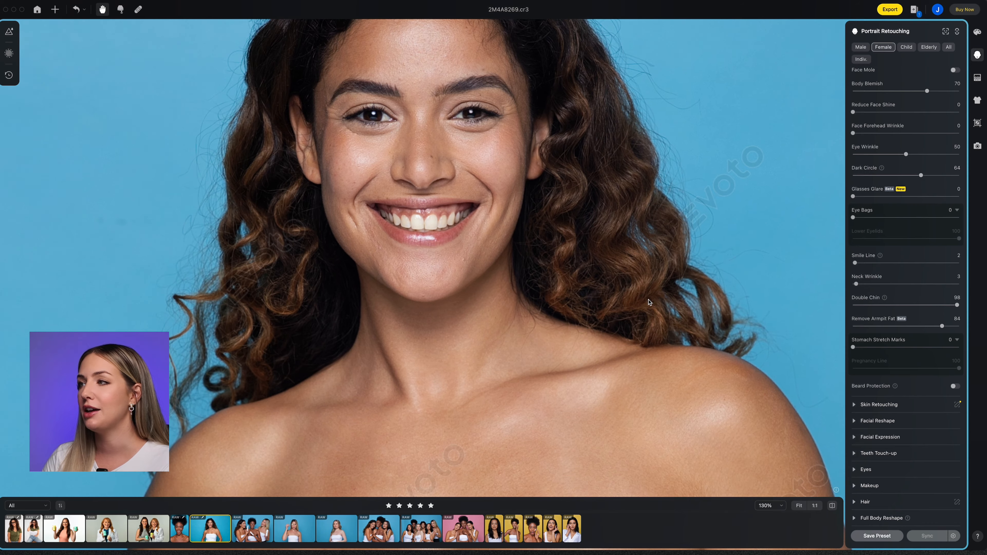
pyautogui.scroll(3, 622, 311)
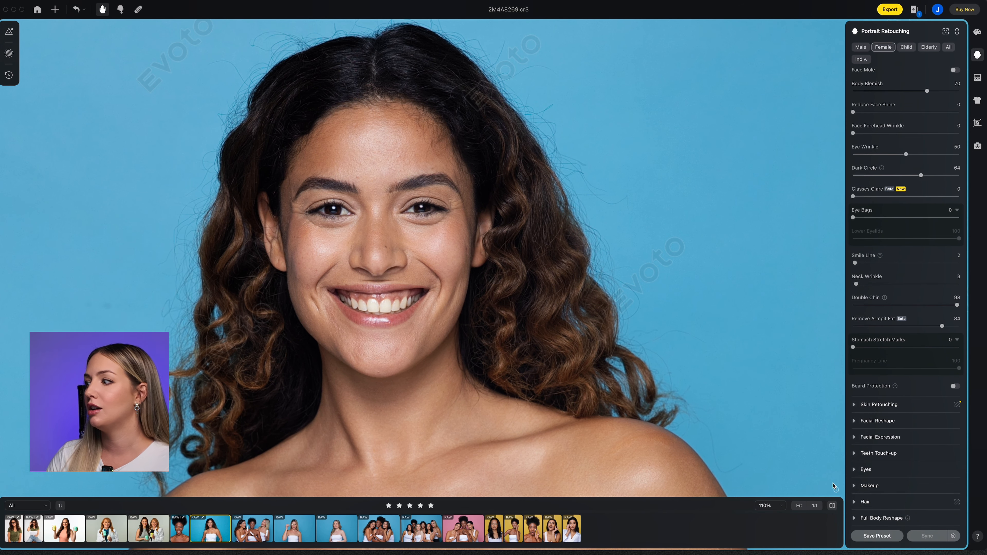
pyautogui.scroll(-3, 862, 503)
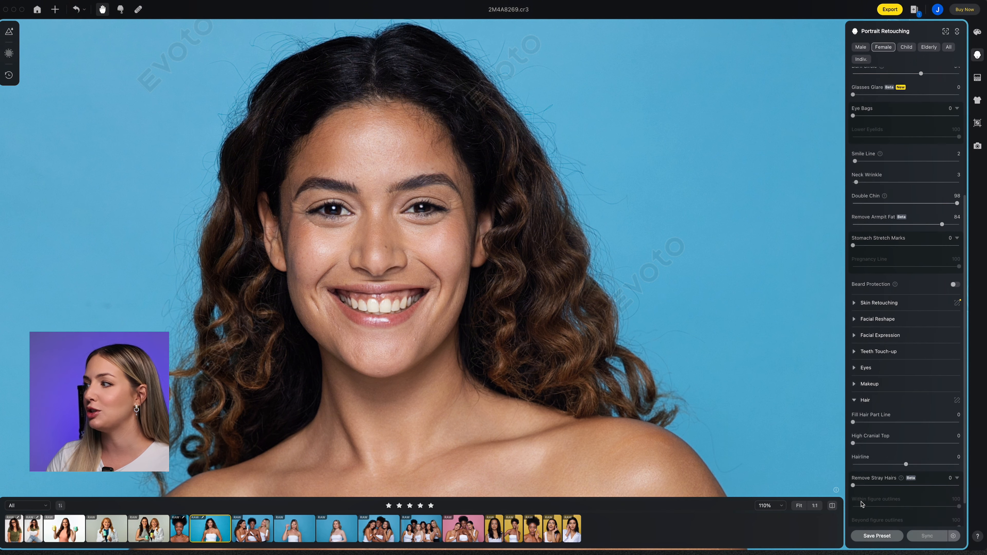
pyautogui.scroll(-1, 862, 504)
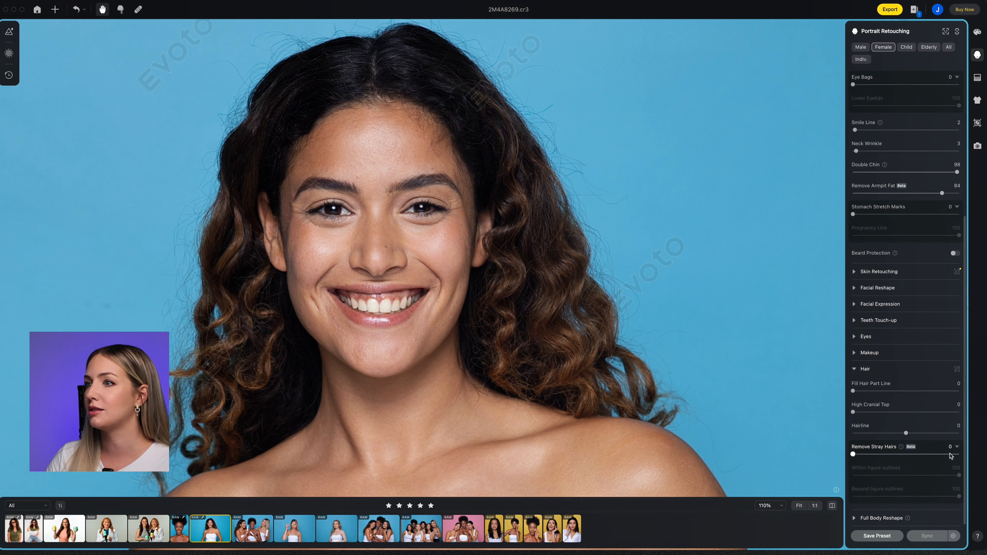
pyautogui.click(950, 454)
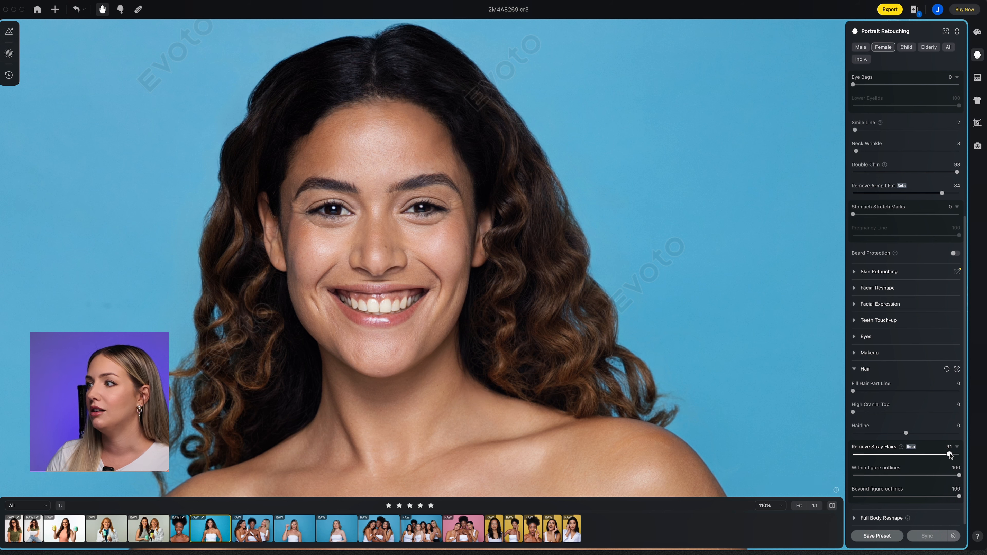
# Examine the curly hair's outline at several zoom levels and compare the stray hairs with the original photo
pyautogui.scroll(-5, 782, 408)
pyautogui.moveTo(782, 408); pyautogui.dragTo(645, 363)
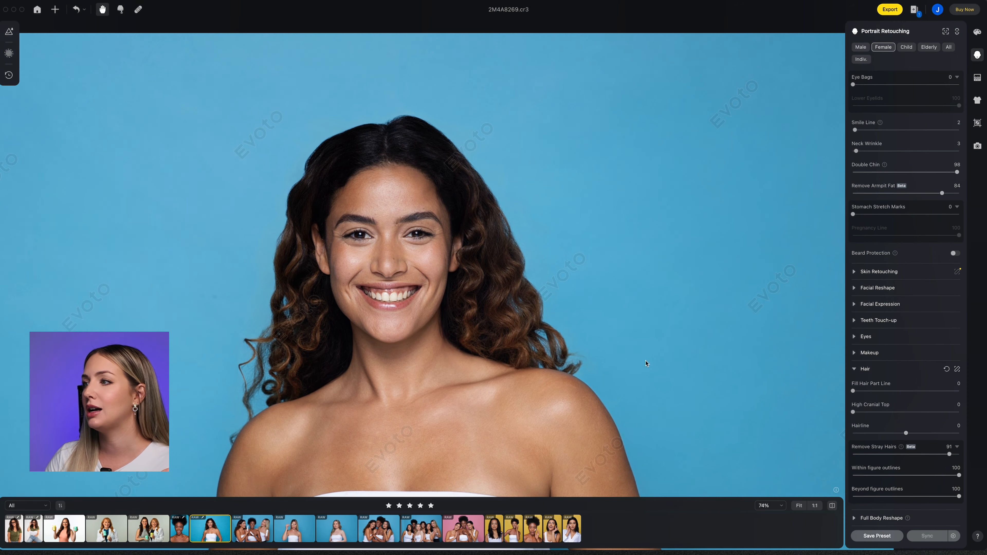
pyautogui.scroll(3, 646, 363)
pyautogui.moveTo(493, 290); pyautogui.dragTo(525, 318)
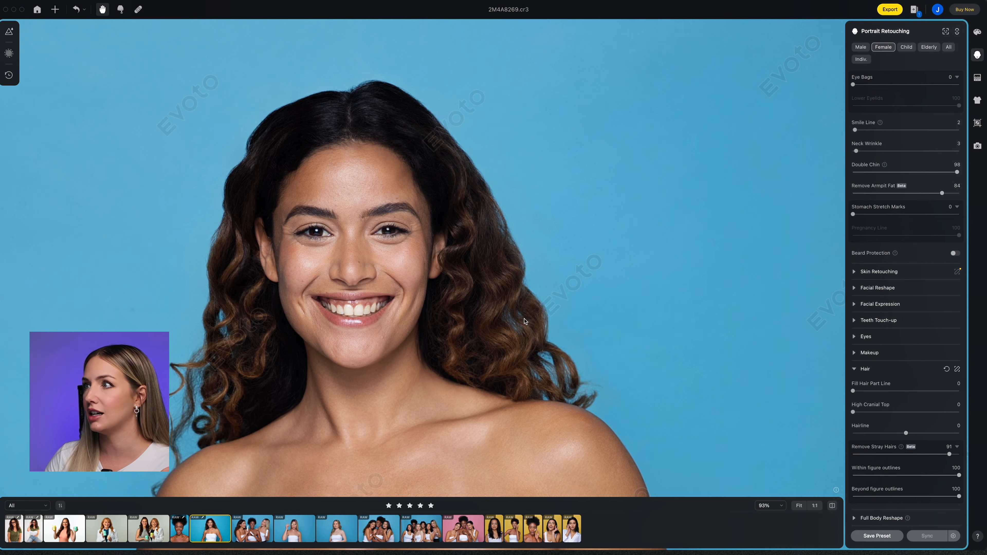
pyautogui.scroll(5, 524, 318)
pyautogui.scroll(-4, 622, 389)
pyautogui.moveTo(623, 389); pyautogui.dragTo(612, 367)
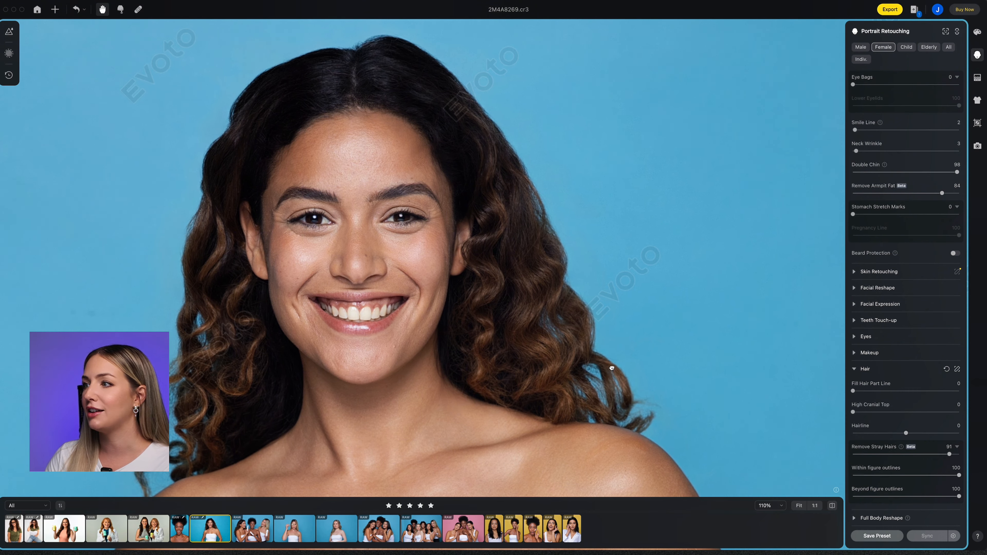
pyautogui.press('\\')
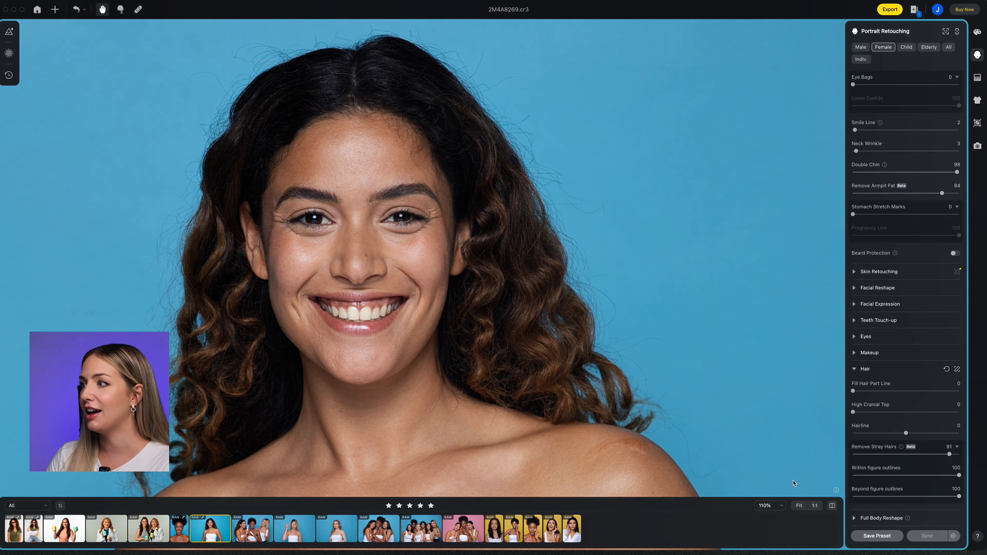
pyautogui.press('\\')
pyautogui.press('\\')
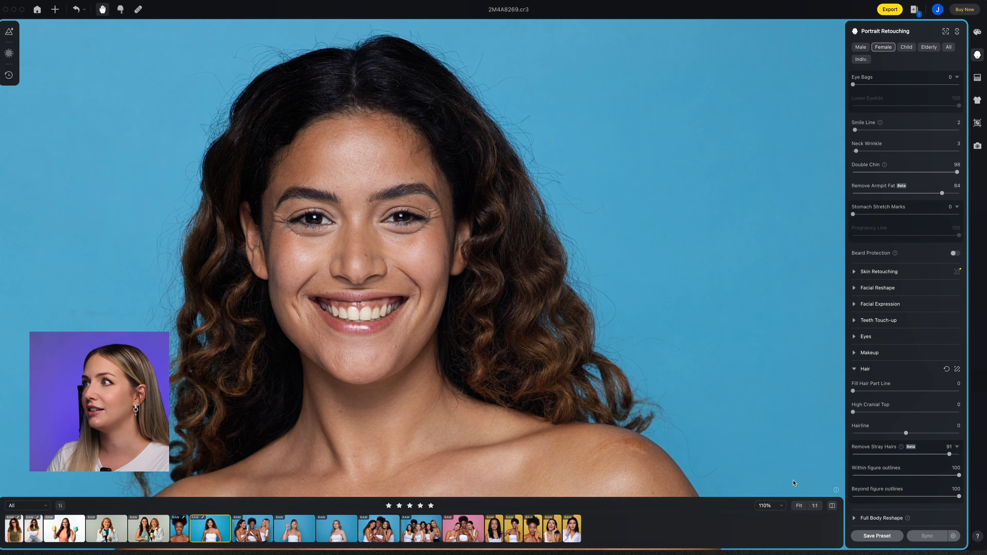
pyautogui.press('\\')
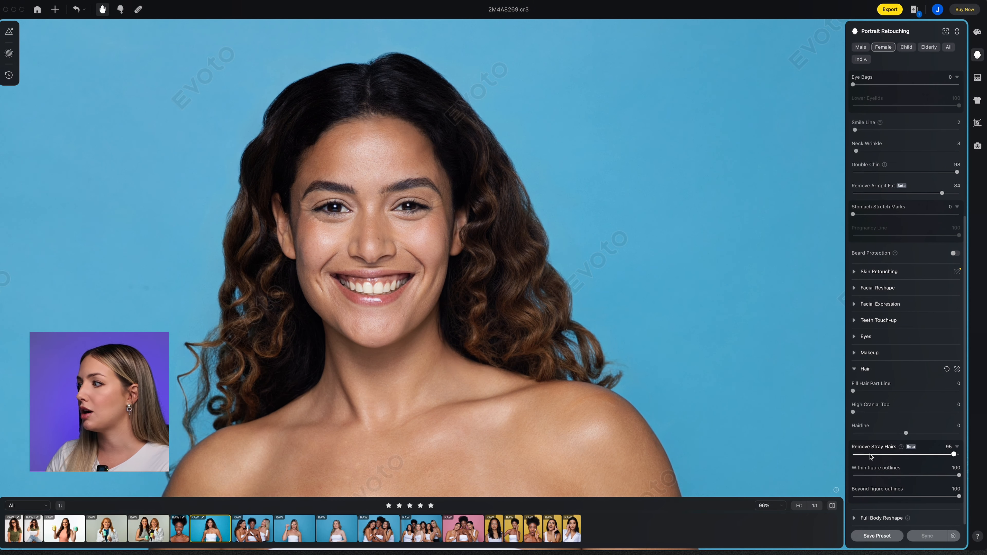
# Reduce Remove Stray Hairs to 16 and check the edges of the hair
pyautogui.click(869, 454)
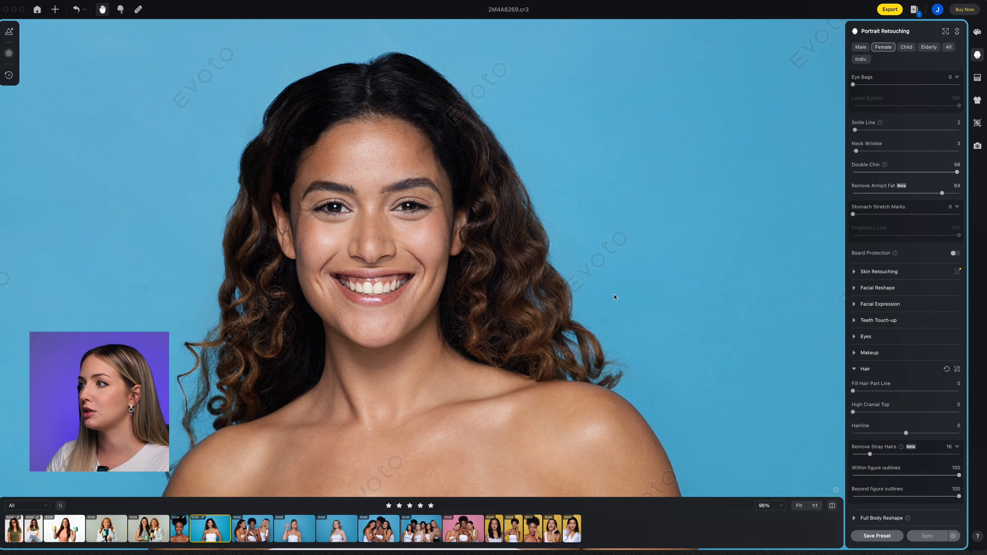
pyautogui.scroll(5, 569, 244)
pyautogui.scroll(-8, 470, 148)
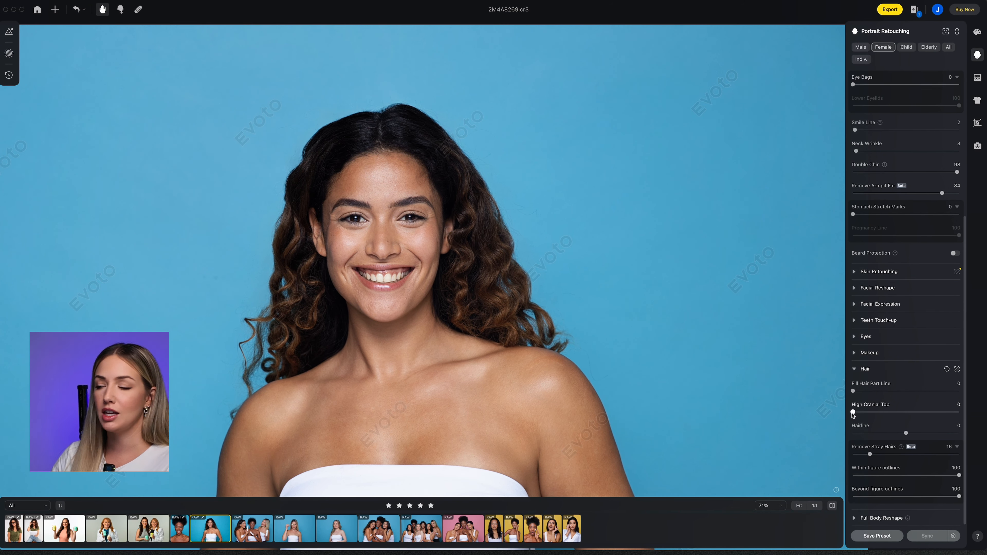
# Set High Cranial Top to 54 and Fill Hair Part Line to 92
pyautogui.click(956, 413)
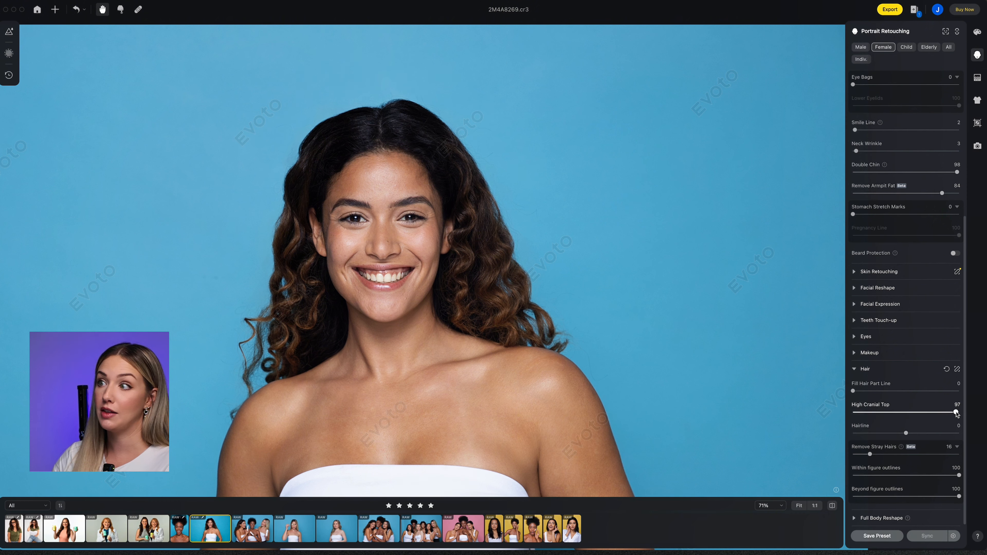
pyautogui.moveTo(956, 411); pyautogui.dragTo(910, 412)
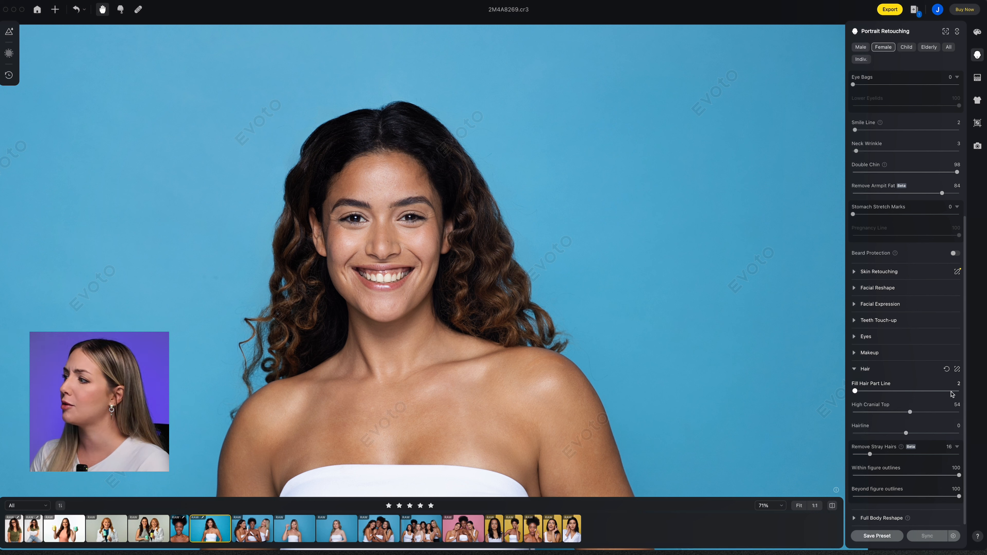
pyautogui.click(950, 391)
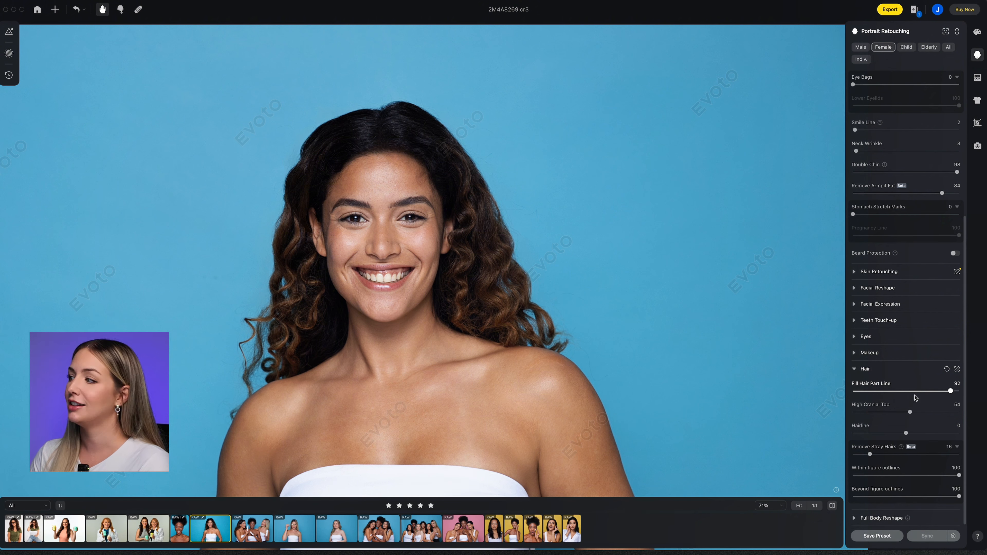
# Reduce Fill Hair Part Line to 5 for the curly-haired woman
pyautogui.click(868, 391)
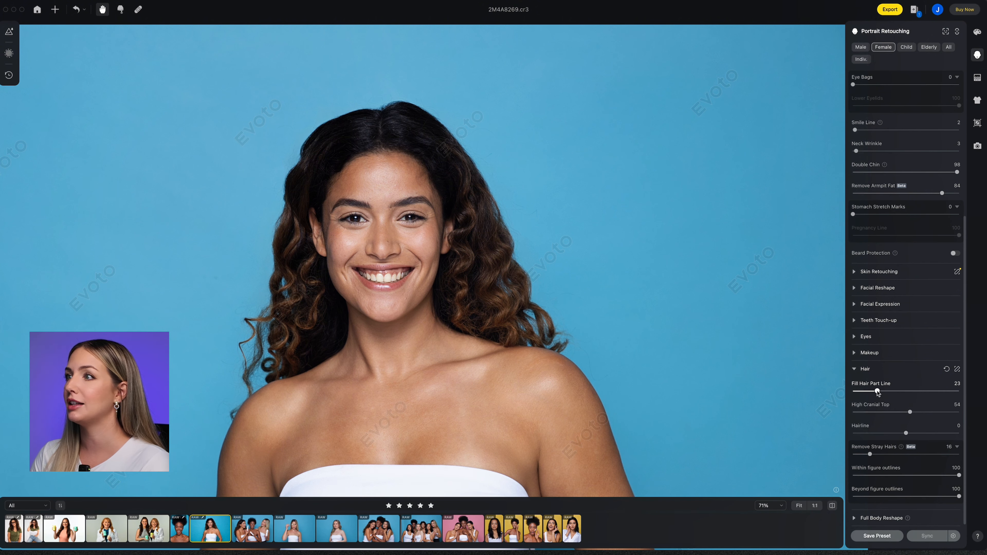
pyautogui.moveTo(868, 391); pyautogui.dragTo(857, 390)
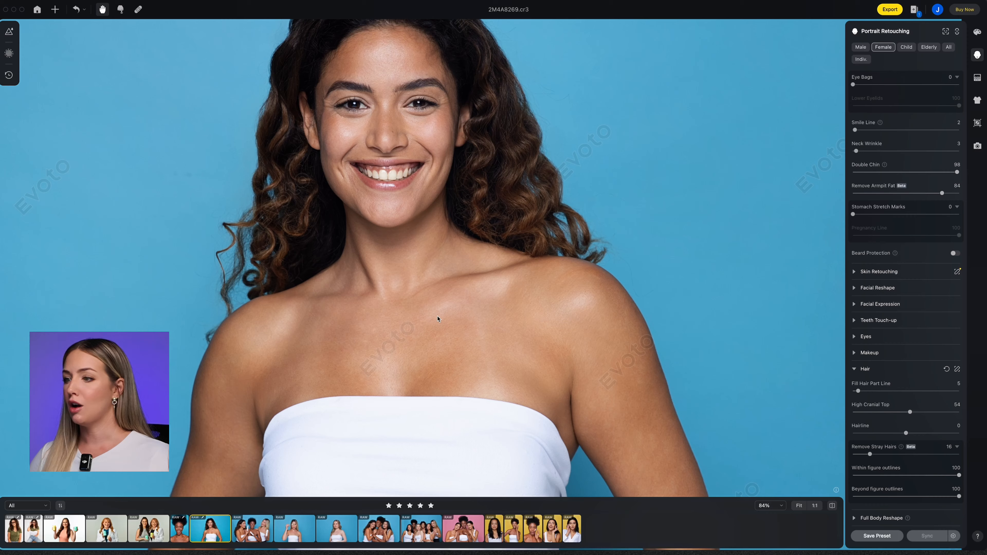
# Open photo 2M4A9324.cr3 and set Removing Red Veins to 69 for the woman's eyes
pyautogui.click(336, 529)
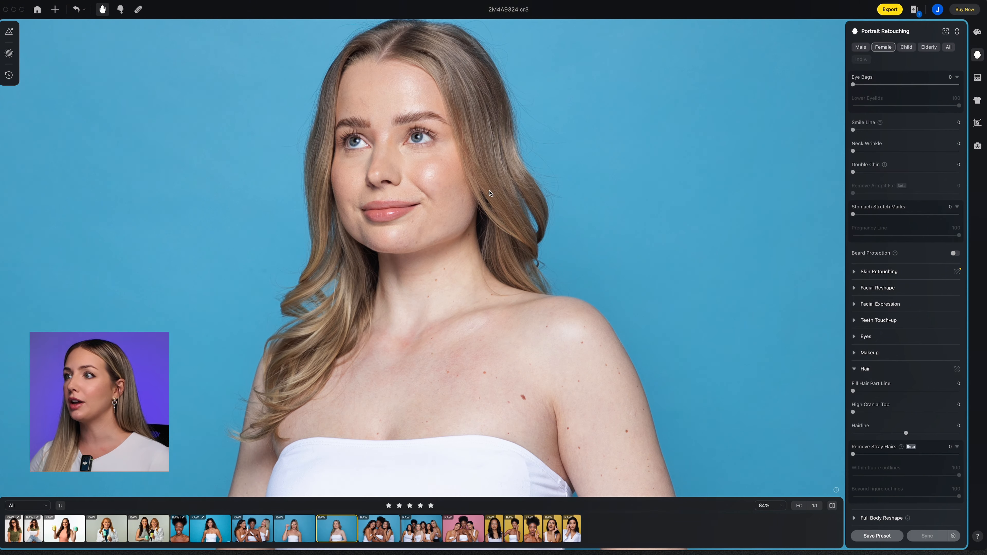
pyautogui.scroll(2, 480, 172)
pyautogui.scroll(3, 480, 171)
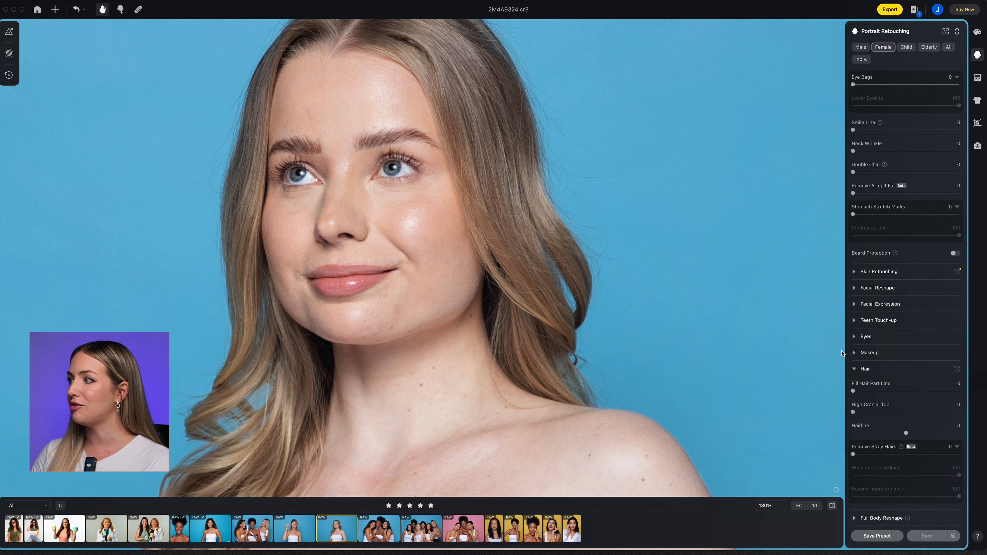
pyautogui.click(866, 336)
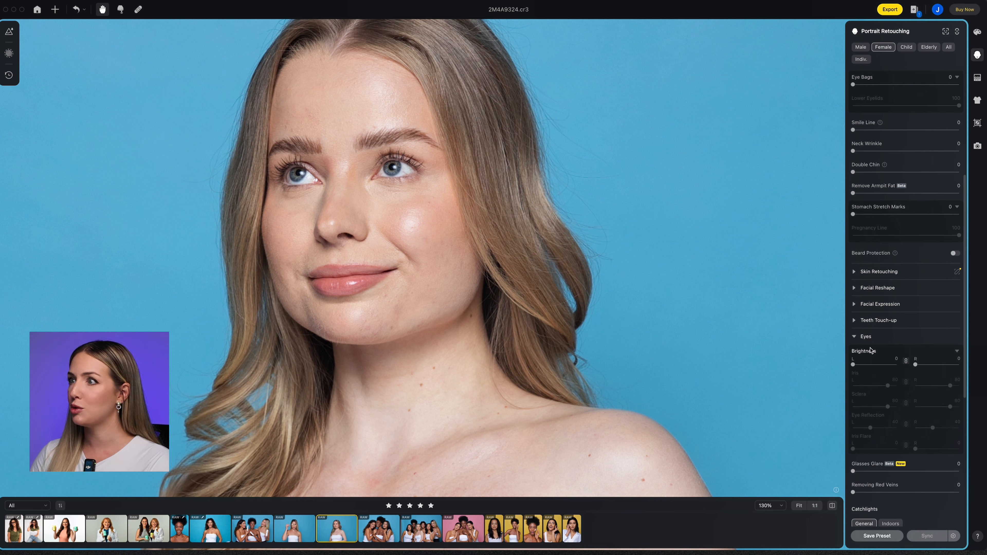
pyautogui.scroll(-2, 869, 349)
pyautogui.scroll(-1, 878, 369)
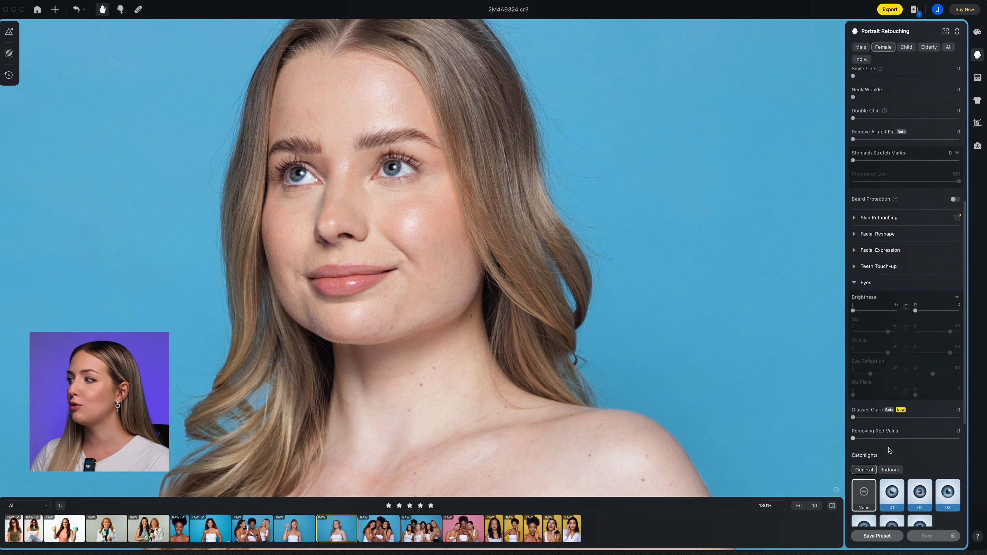
pyautogui.click(944, 438)
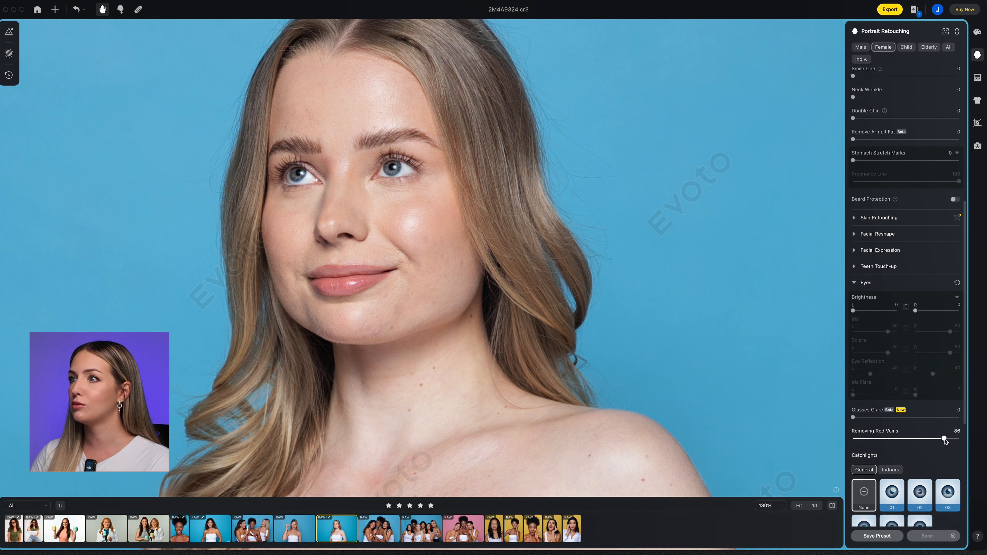
pyautogui.scroll(3, 476, 322)
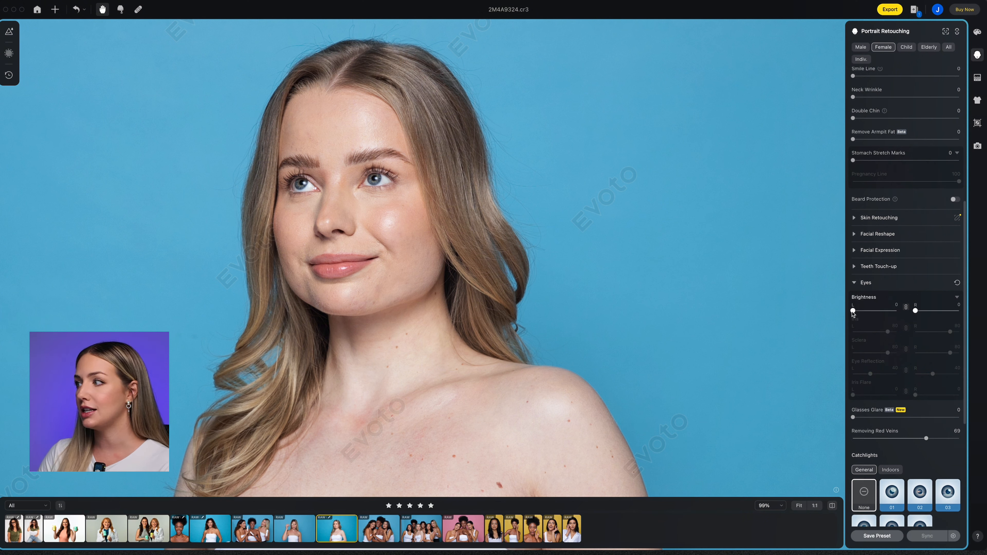
# Try eye Brightness at 100 on both eyes and inspect them up close
pyautogui.moveTo(853, 310); pyautogui.dragTo(895, 311)
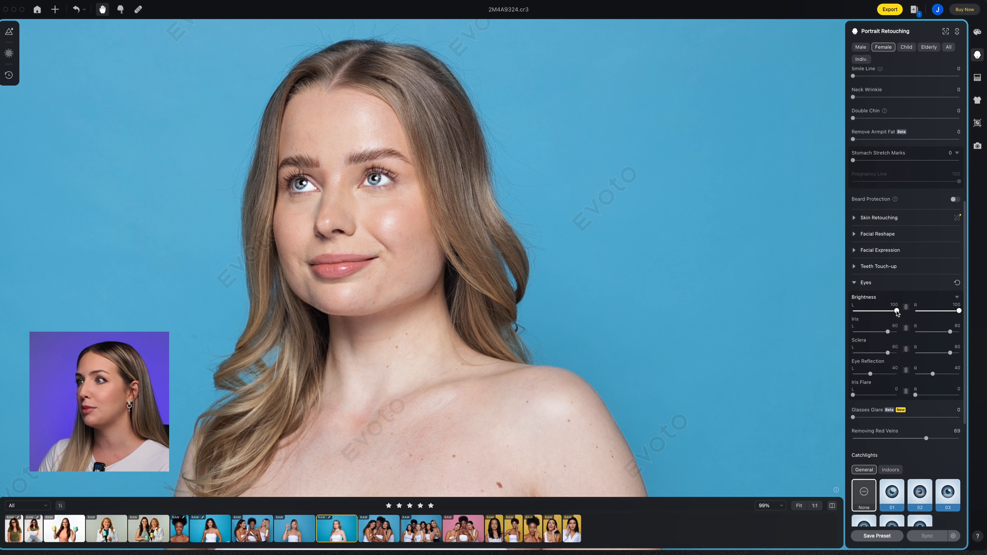
pyautogui.scroll(5, 353, 140)
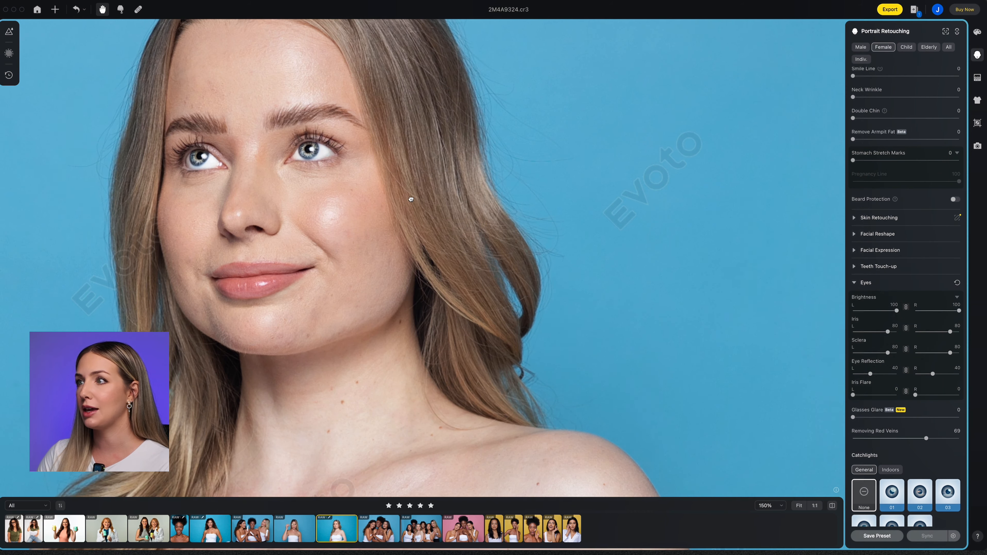
pyautogui.scroll(2, 488, 249)
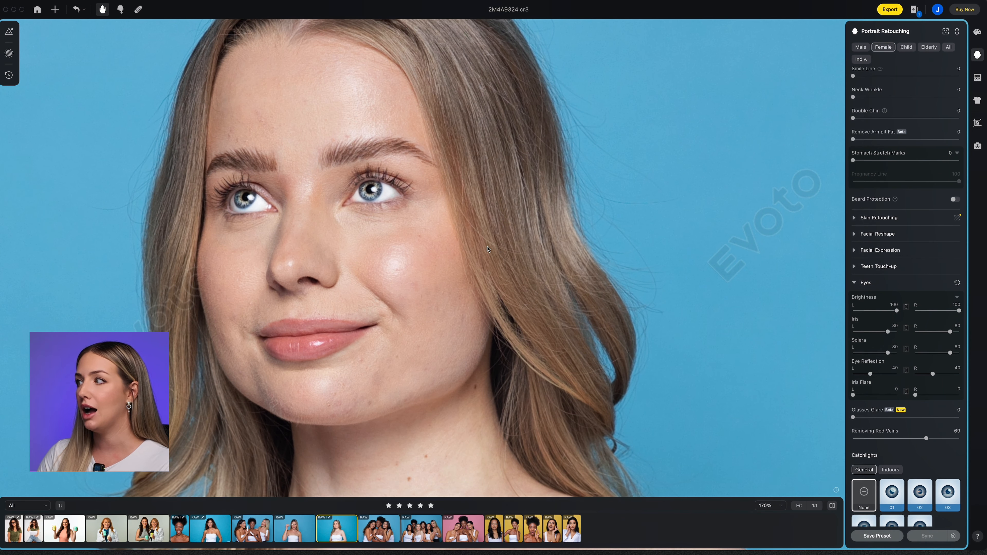
# Tone down the eye brightening on both eyes with Brightness 27, Iris 30 and Sclera 24
pyautogui.click(864, 311)
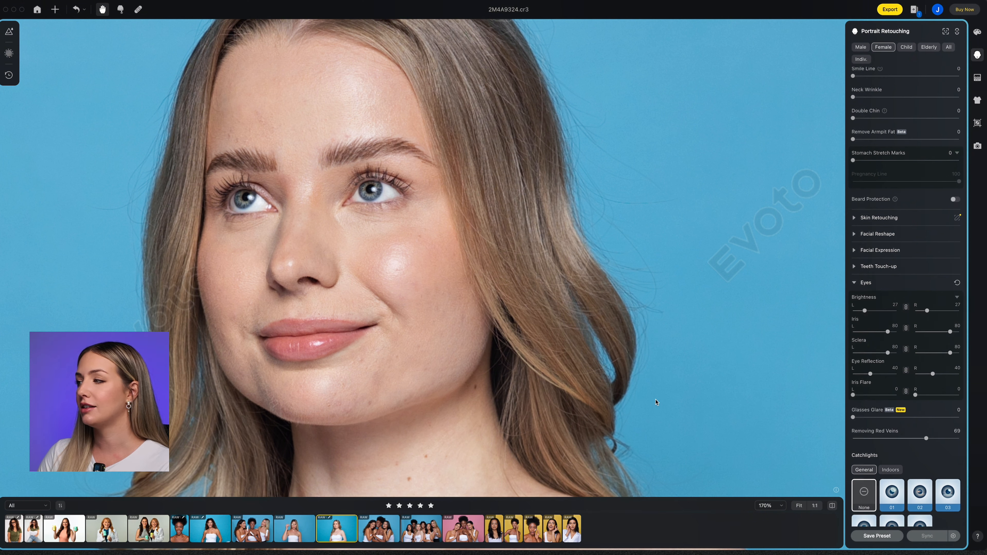
pyautogui.click(869, 332)
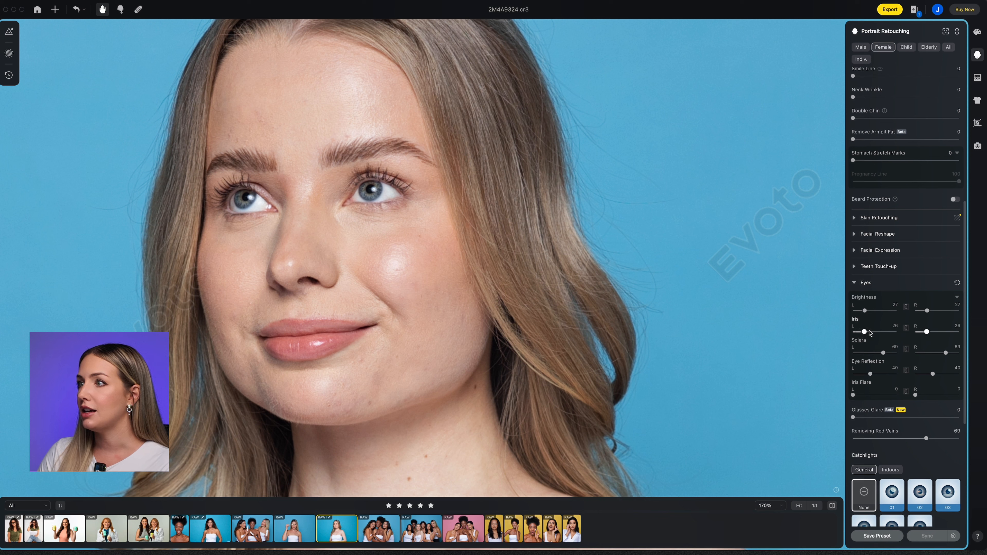
pyautogui.moveTo(887, 333); pyautogui.dragTo(867, 333)
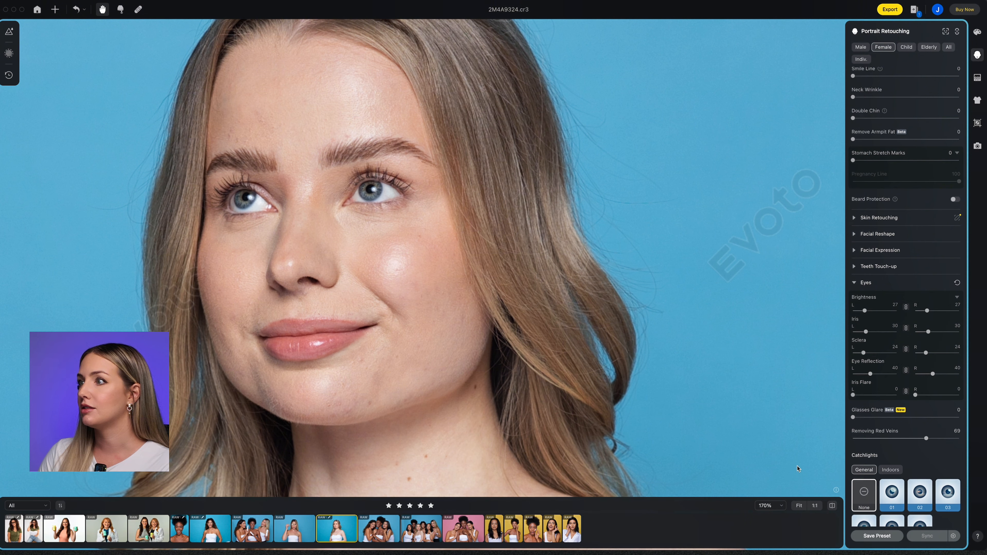
pyautogui.scroll(5, 501, 311)
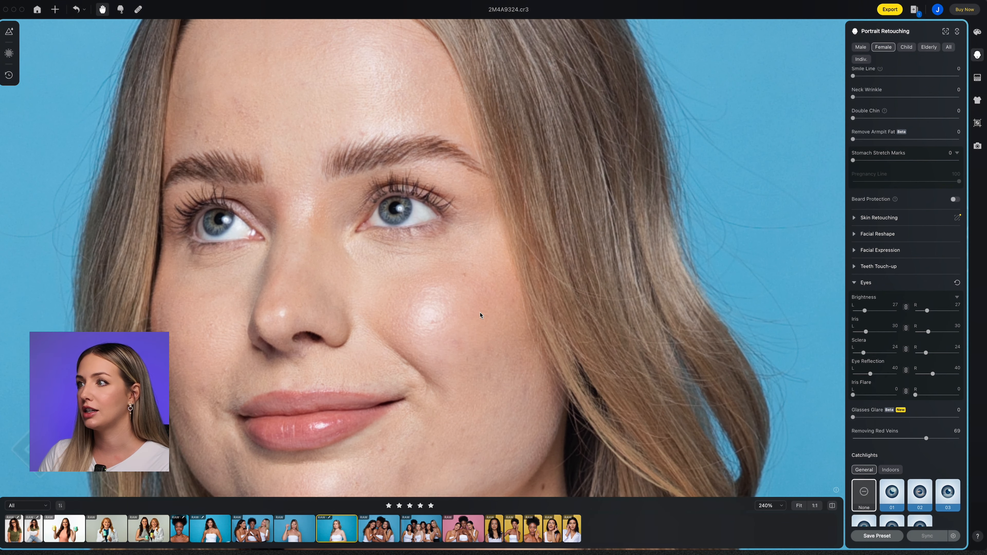
# Set Body Blemish to 97 to clear the moles and spots from the chest and shoulders
pyautogui.scroll(-8, 481, 313)
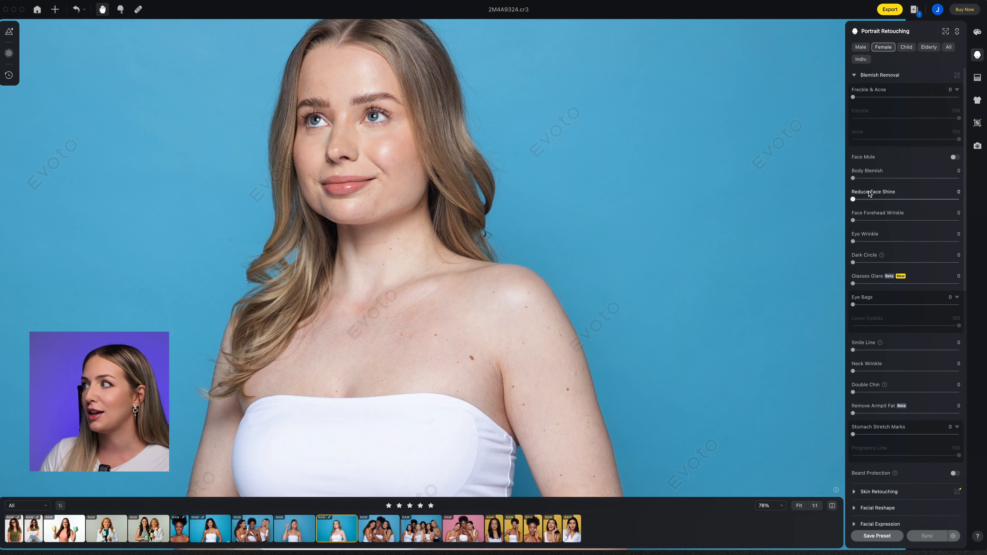
pyautogui.scroll(-1, 933, 191)
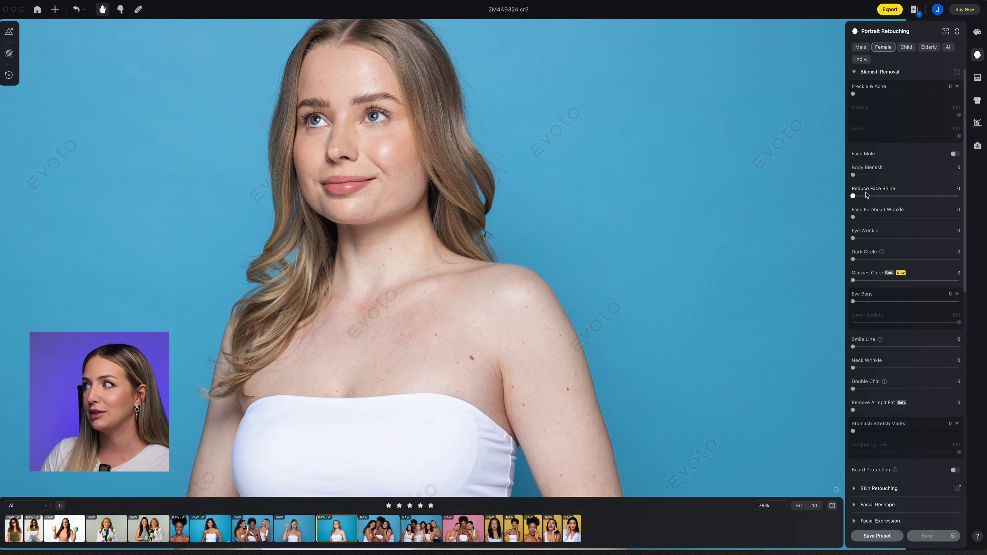
pyautogui.click(957, 176)
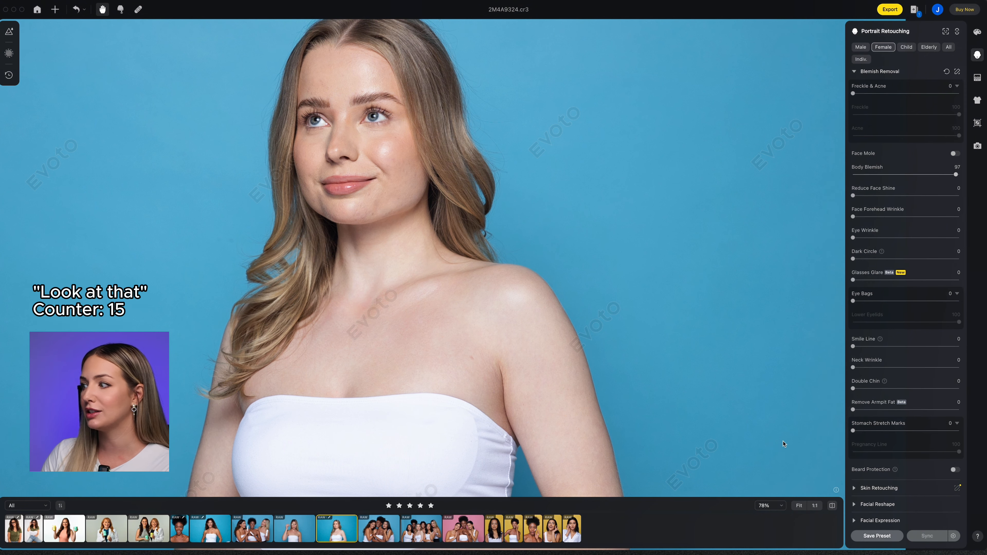
# Compare the retouched skin on the chest, shoulder and arm with the original photo
pyautogui.scroll(3, 709, 399)
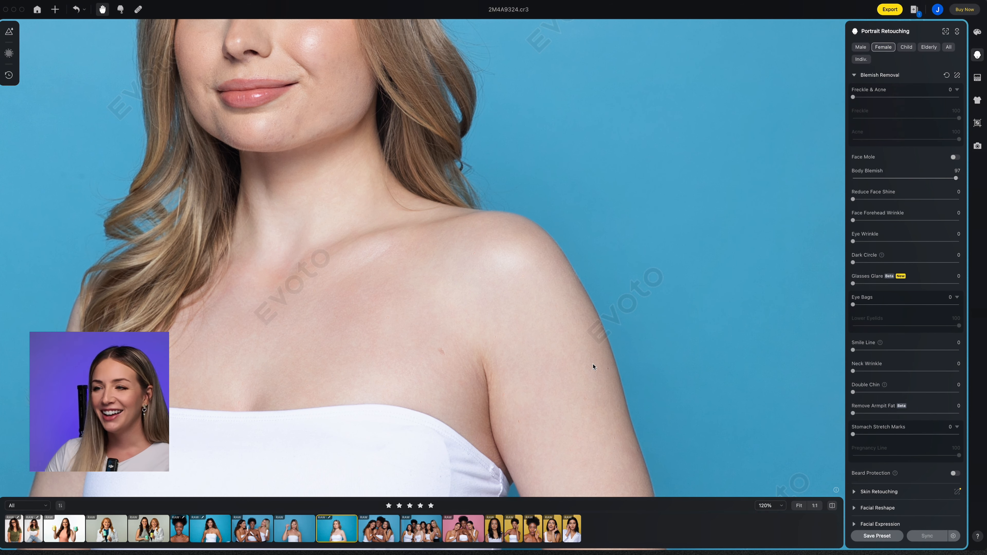
pyautogui.press('\\')
pyautogui.press('\\')
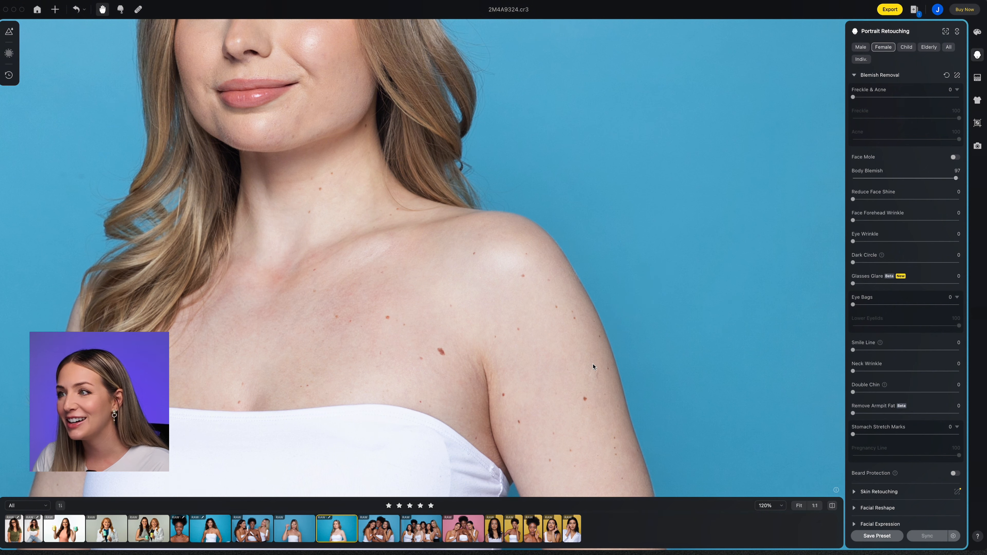
pyautogui.press('\\')
pyautogui.press('\\')
pyautogui.press('\\')
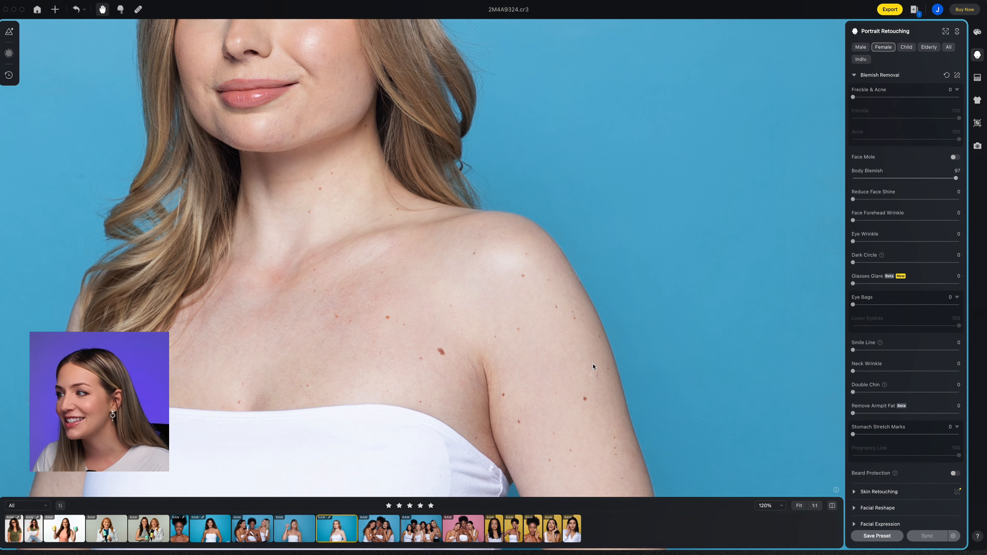
pyautogui.scroll(-5, 592, 366)
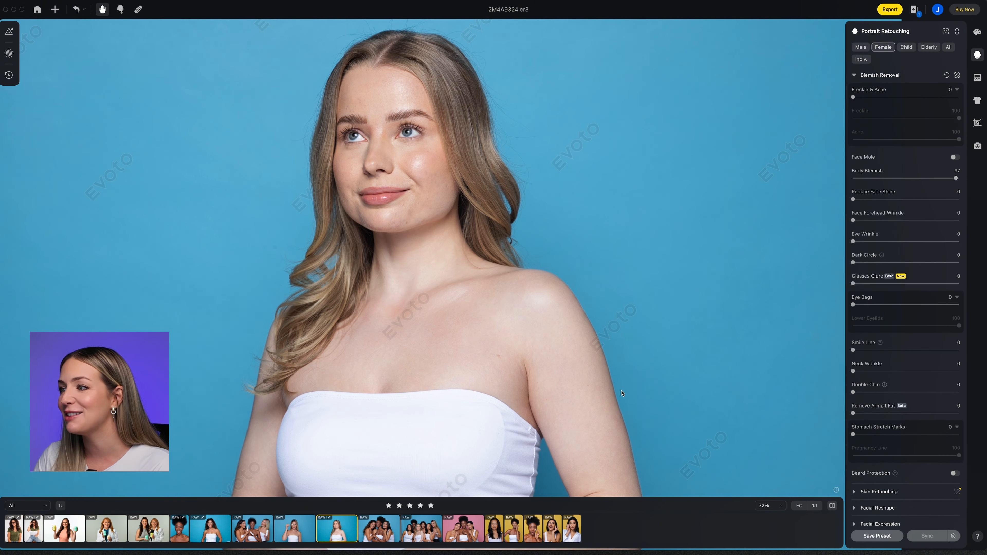
# Set Freckle & Acne to 98 to clear the blemishes on the woman's face
pyautogui.scroll(5, 452, 273)
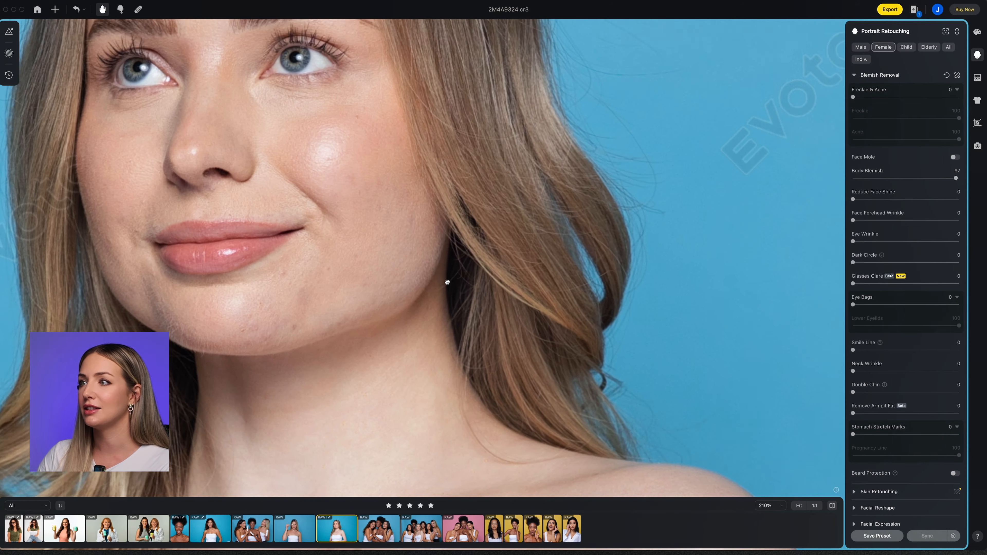
pyautogui.moveTo(448, 280); pyautogui.dragTo(507, 333)
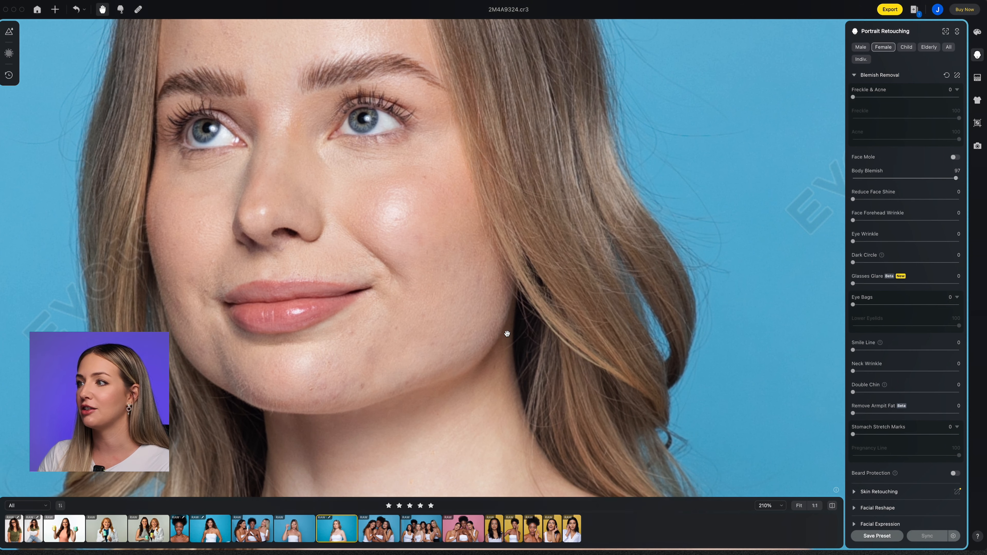
pyautogui.click(956, 98)
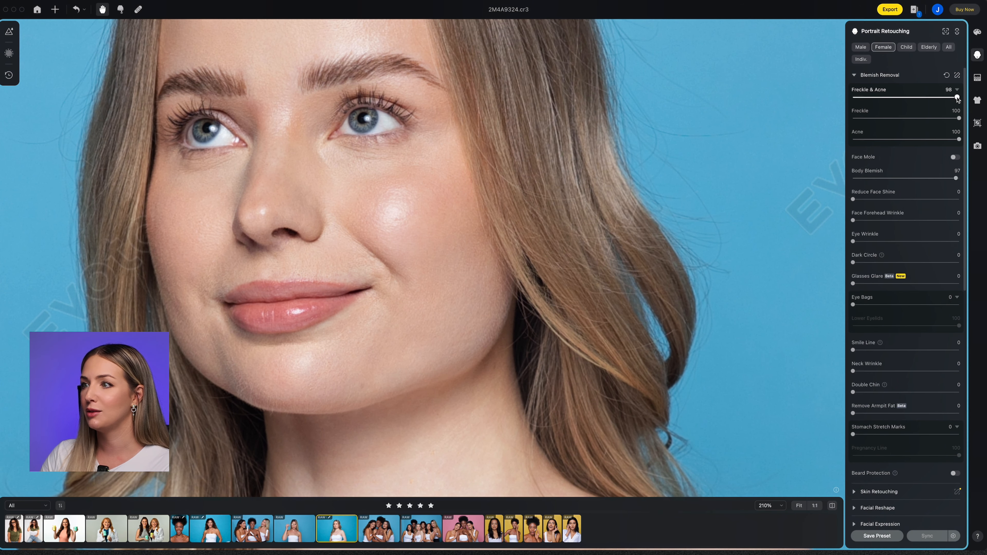